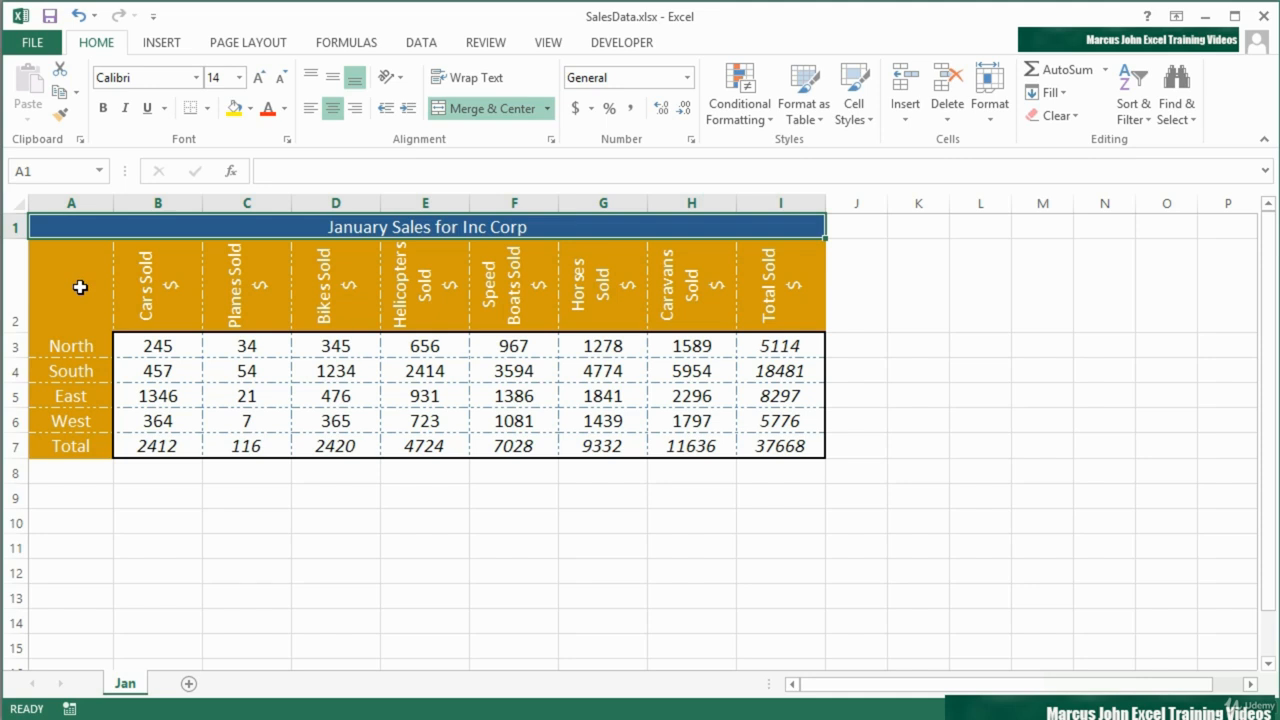
- Check the chart suggestions that Quick Analysis offers for the range A2:I7, without inserting one
{"action": "left_click_drag", "start_coordinate": [80, 287], "coordinate": [779, 446]}
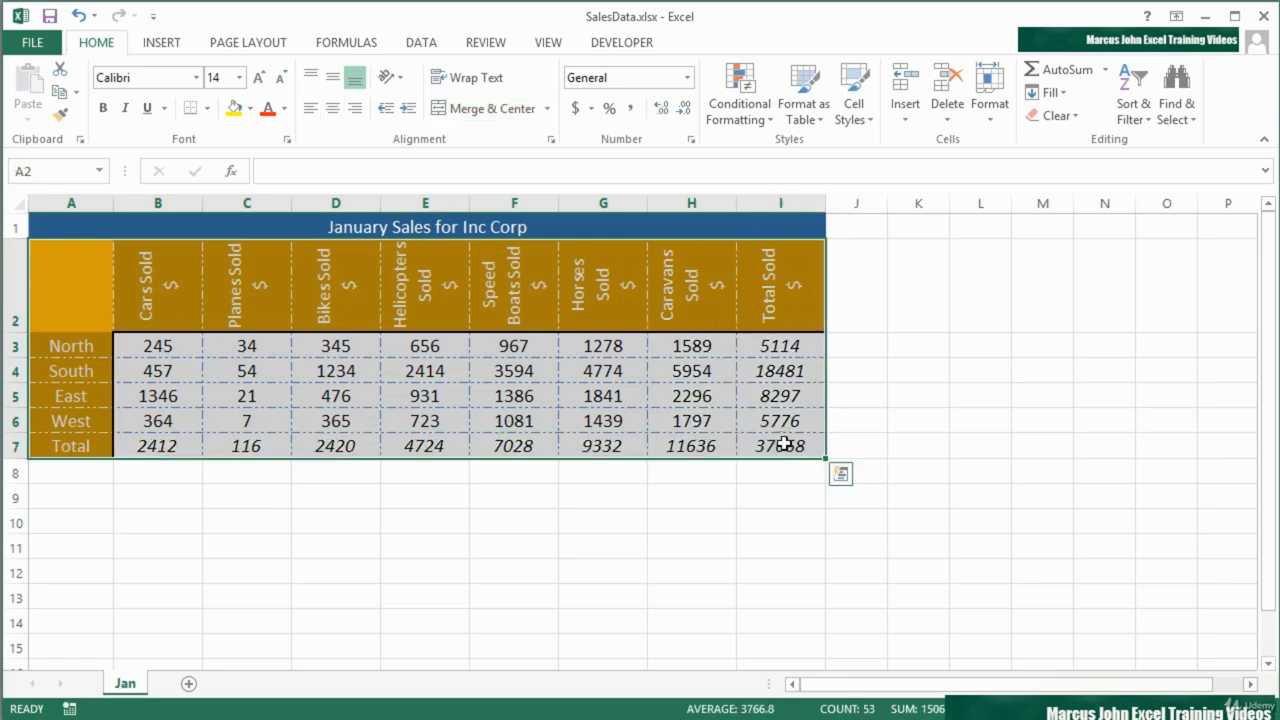
{"action": "left_click", "coordinate": [843, 477]}
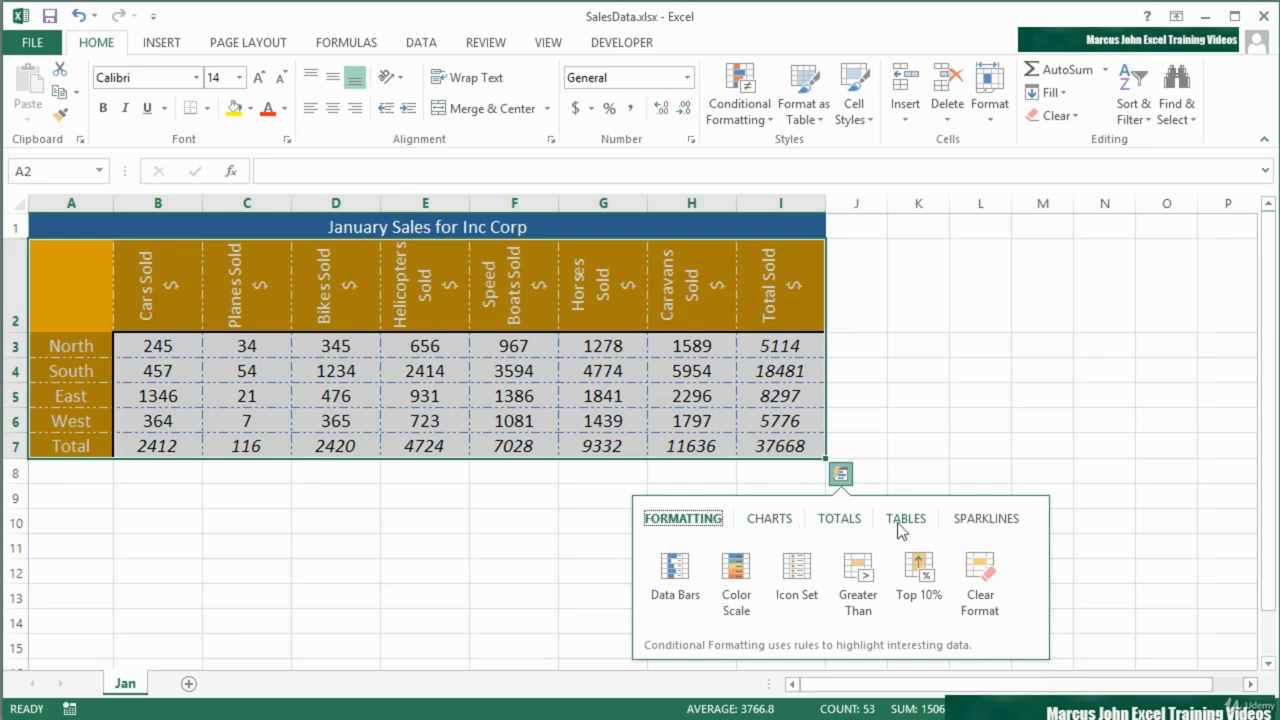
{"action": "left_click", "coordinate": [771, 523]}
{"action": "mouse_move", "coordinate": [684, 569]}
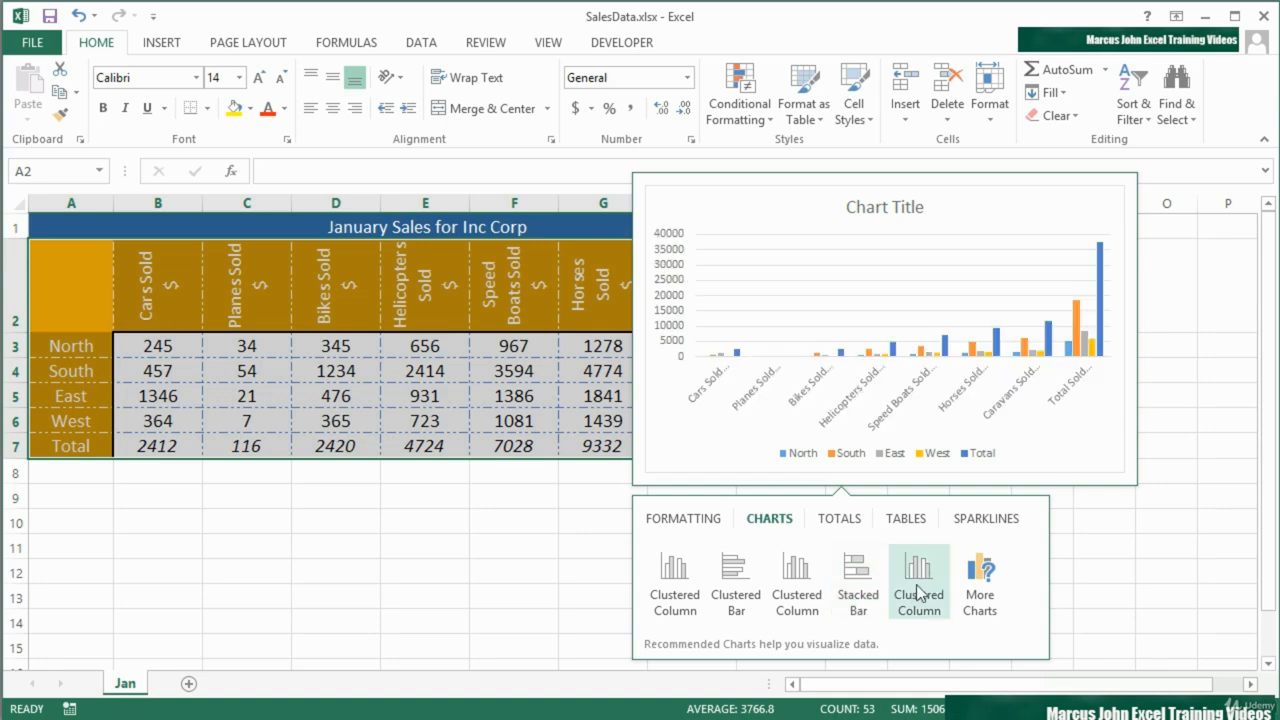
{"action": "left_click", "coordinate": [603, 580]}
- Try a Clustered Bar chart of A2:H7 from Quick Analysis beside the table and remove it again
{"action": "left_click_drag", "start_coordinate": [710, 447], "coordinate": [78, 306]}
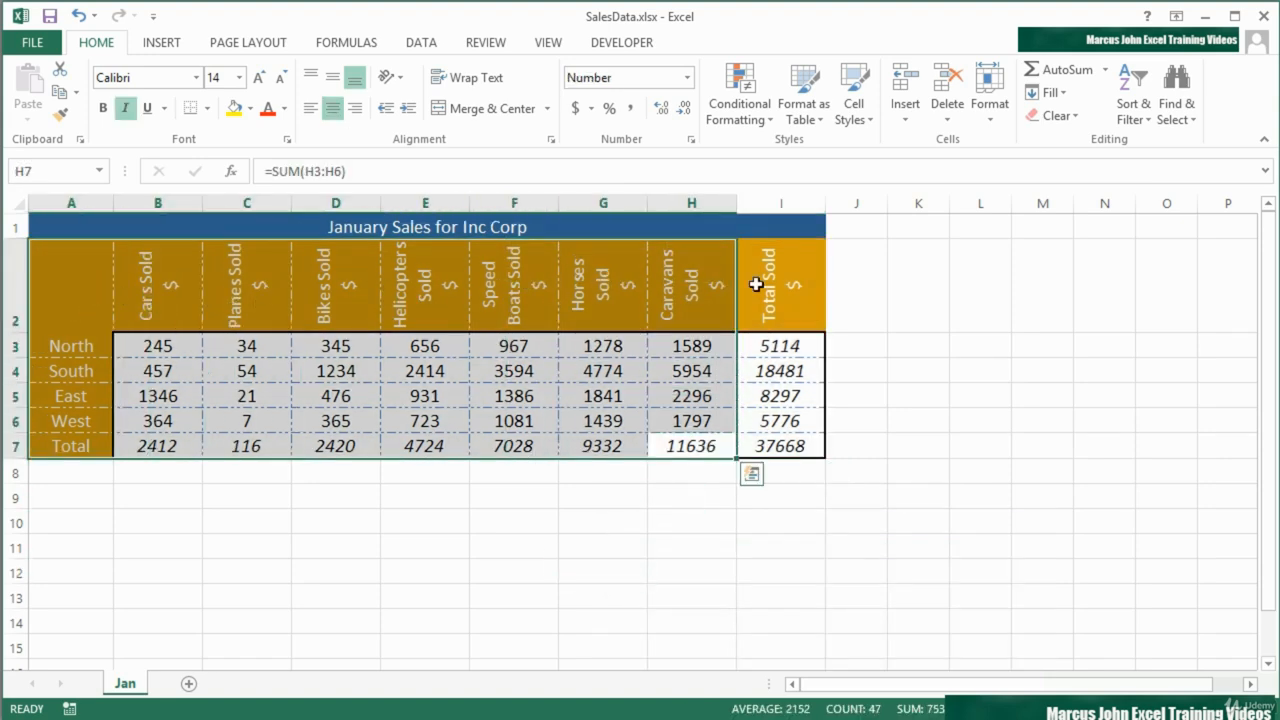
{"action": "left_click", "coordinate": [758, 480]}
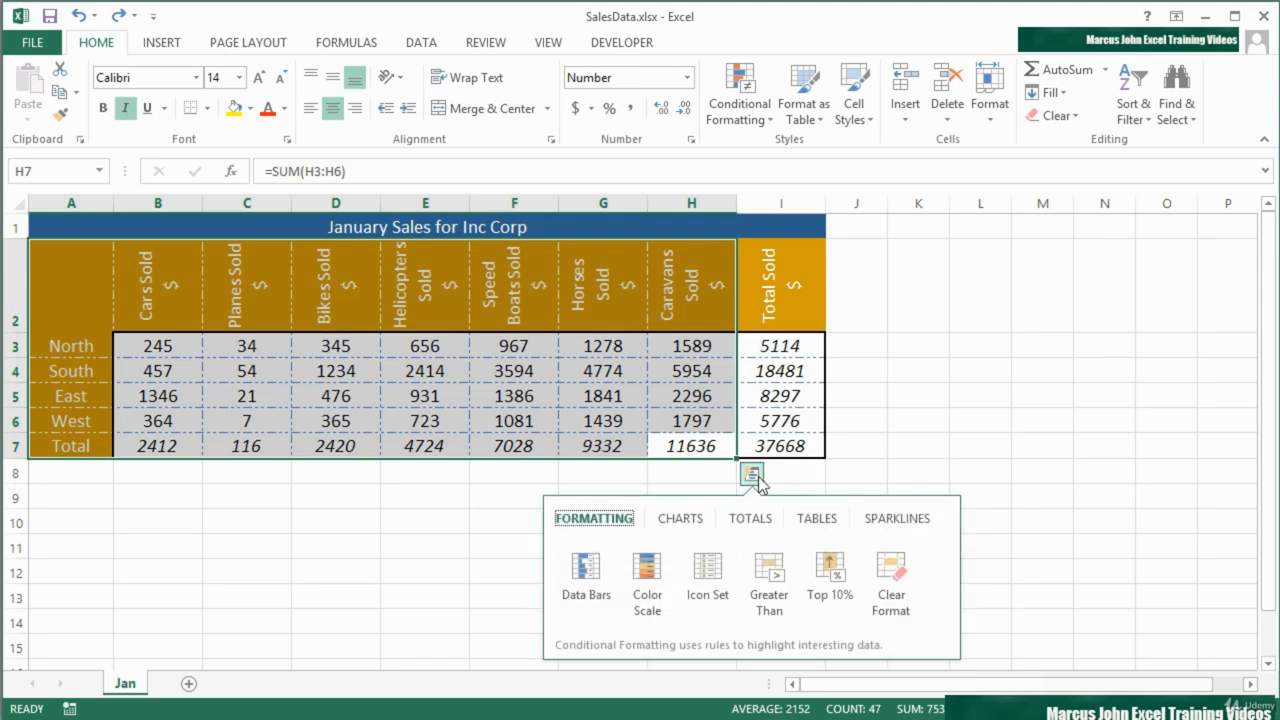
{"action": "left_click", "coordinate": [678, 520]}
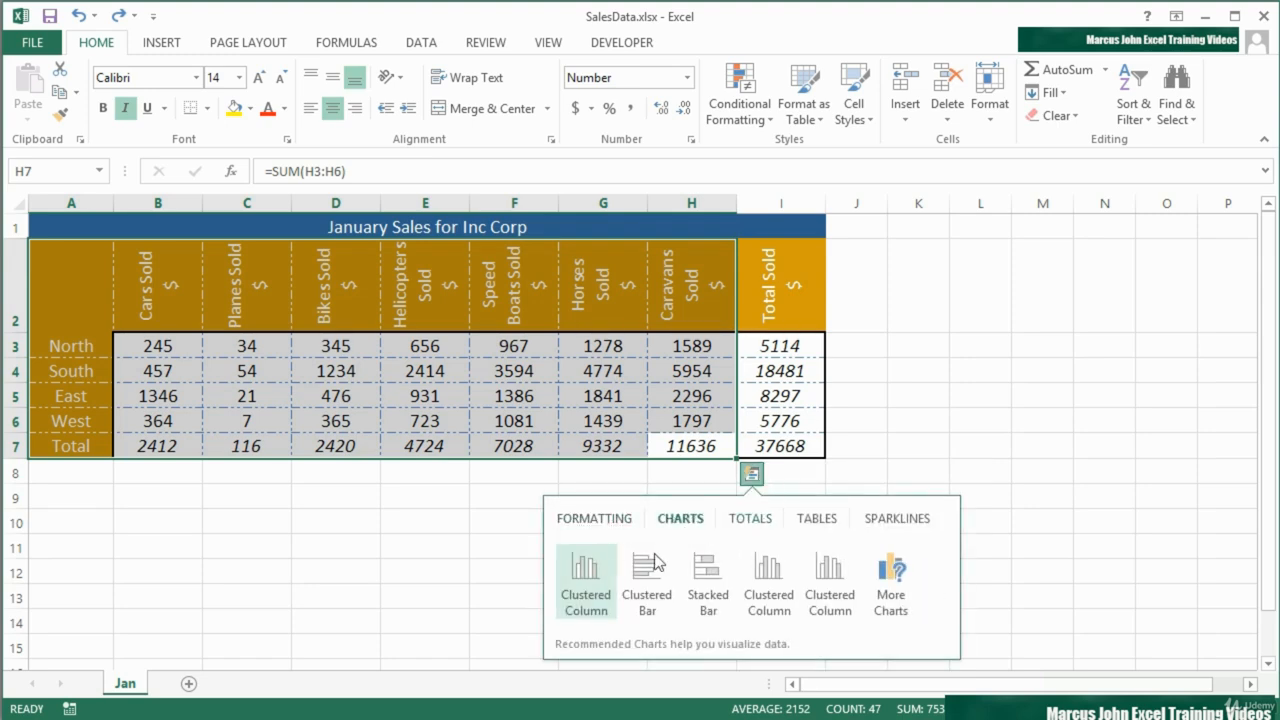
{"action": "mouse_move", "coordinate": [583, 569]}
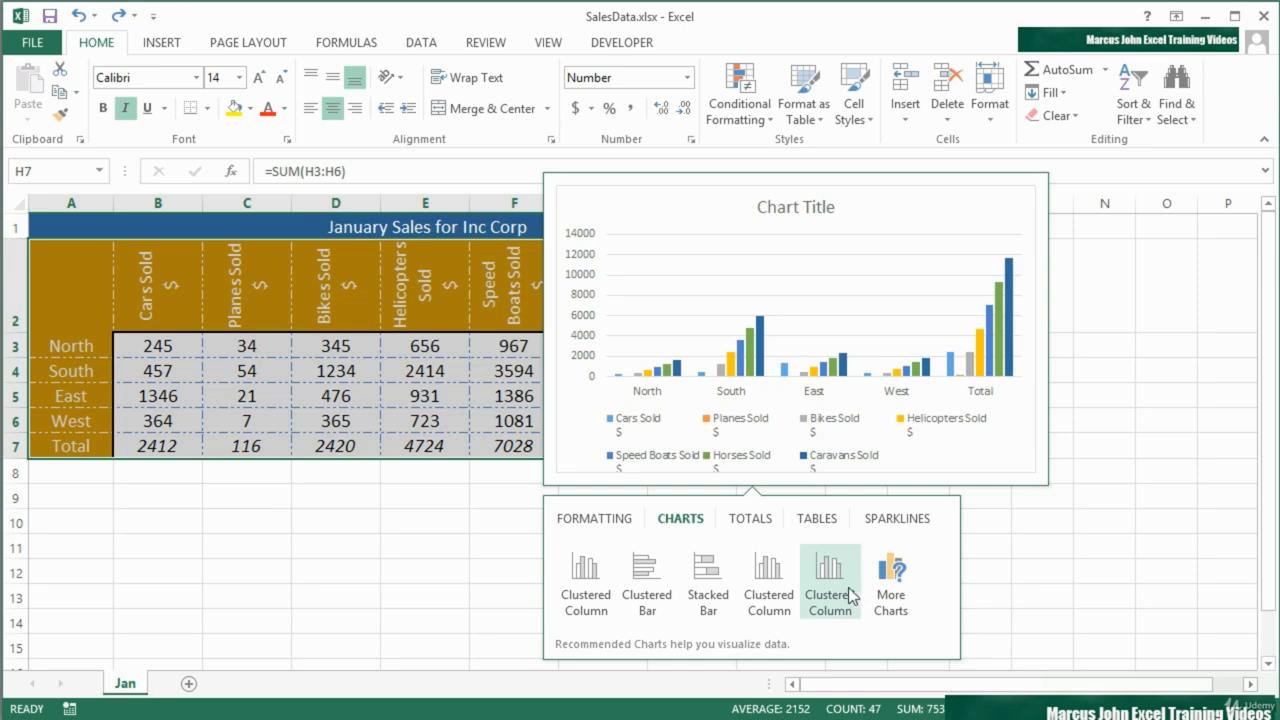
{"action": "left_click", "coordinate": [648, 585]}
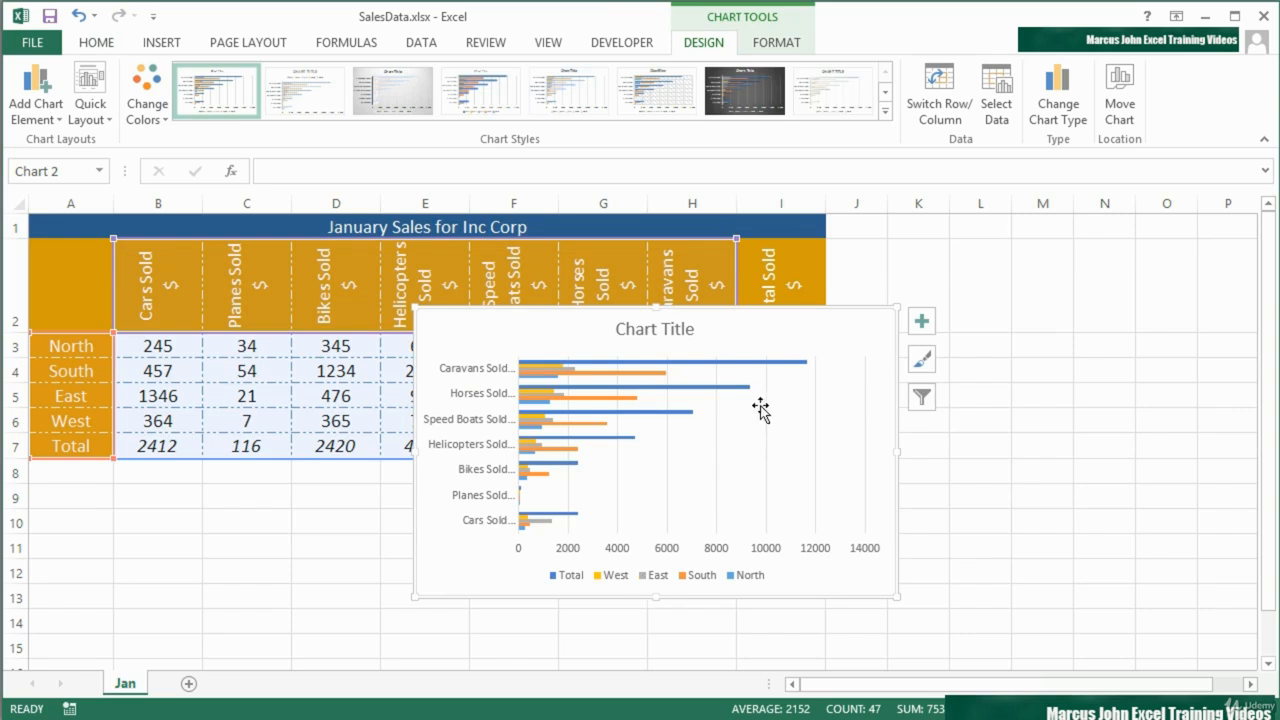
{"action": "left_click_drag", "start_coordinate": [721, 318], "coordinate": [1036, 338]}
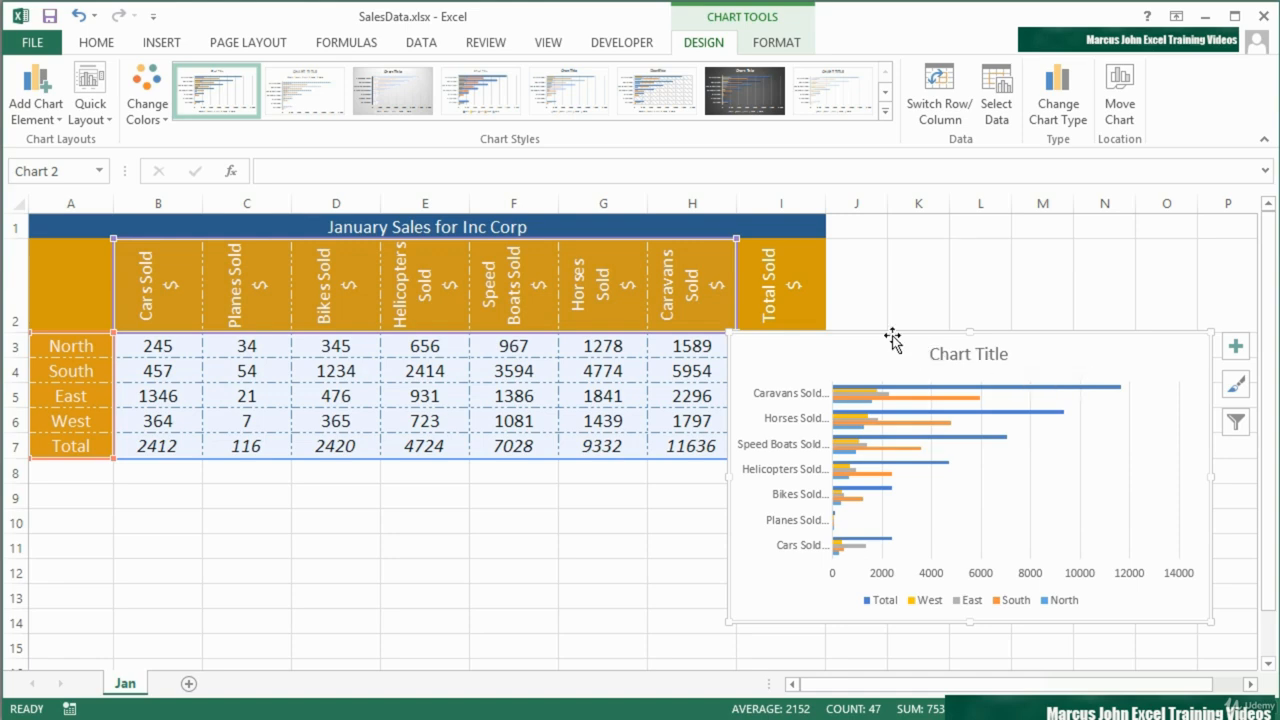
{"action": "key", "text": "Delete"}
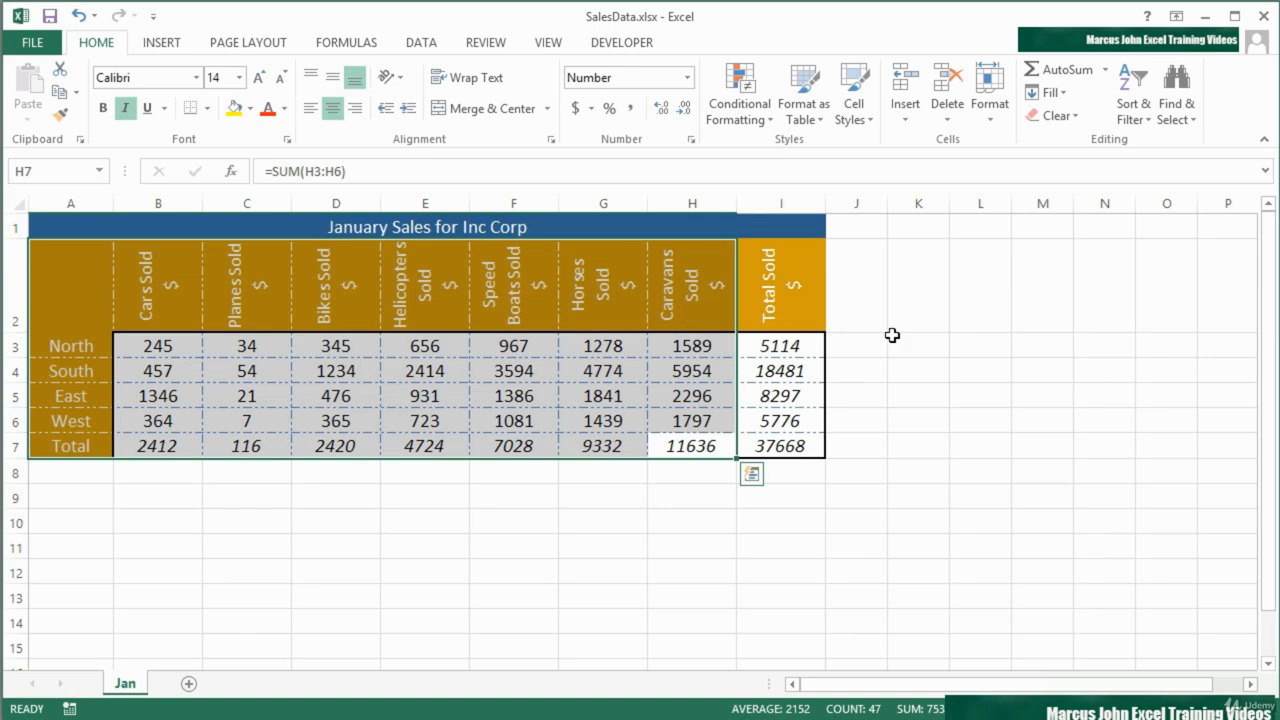
- Preview each of the recommended charts for A2:H7, ending on the Clustered Column - Line combination
{"action": "left_click", "coordinate": [165, 45]}
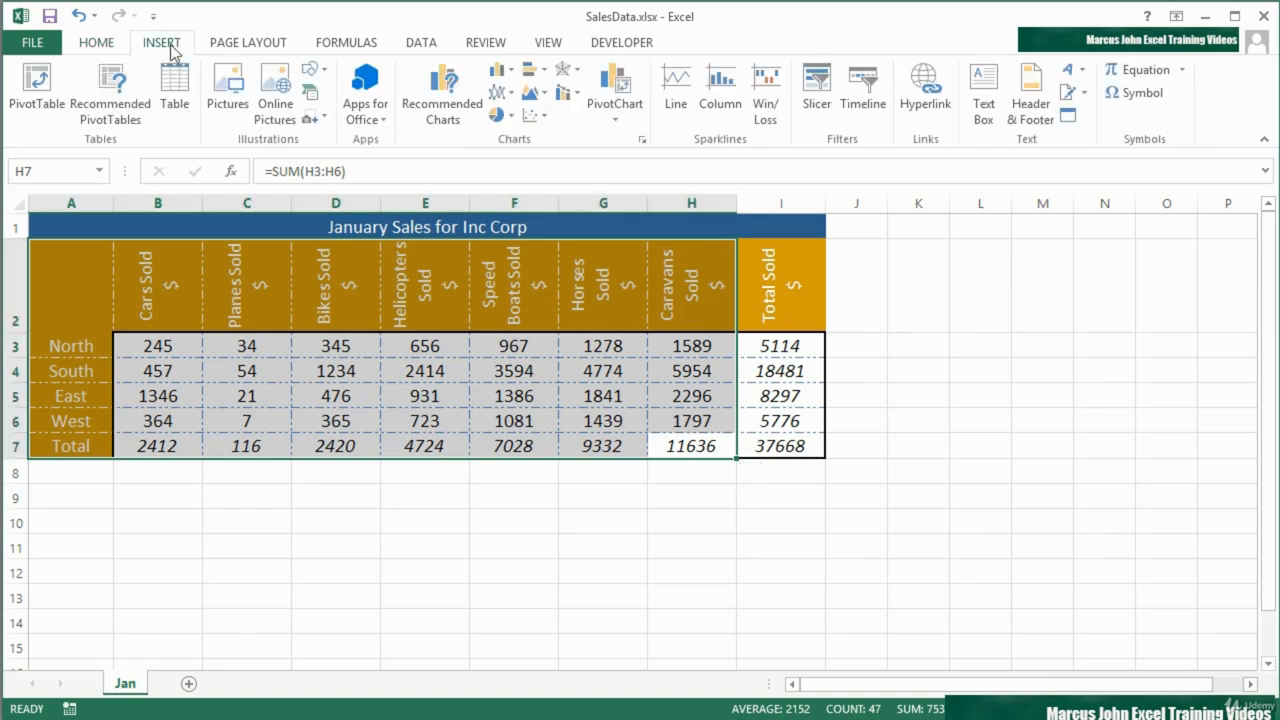
{"action": "left_click", "coordinate": [440, 98]}
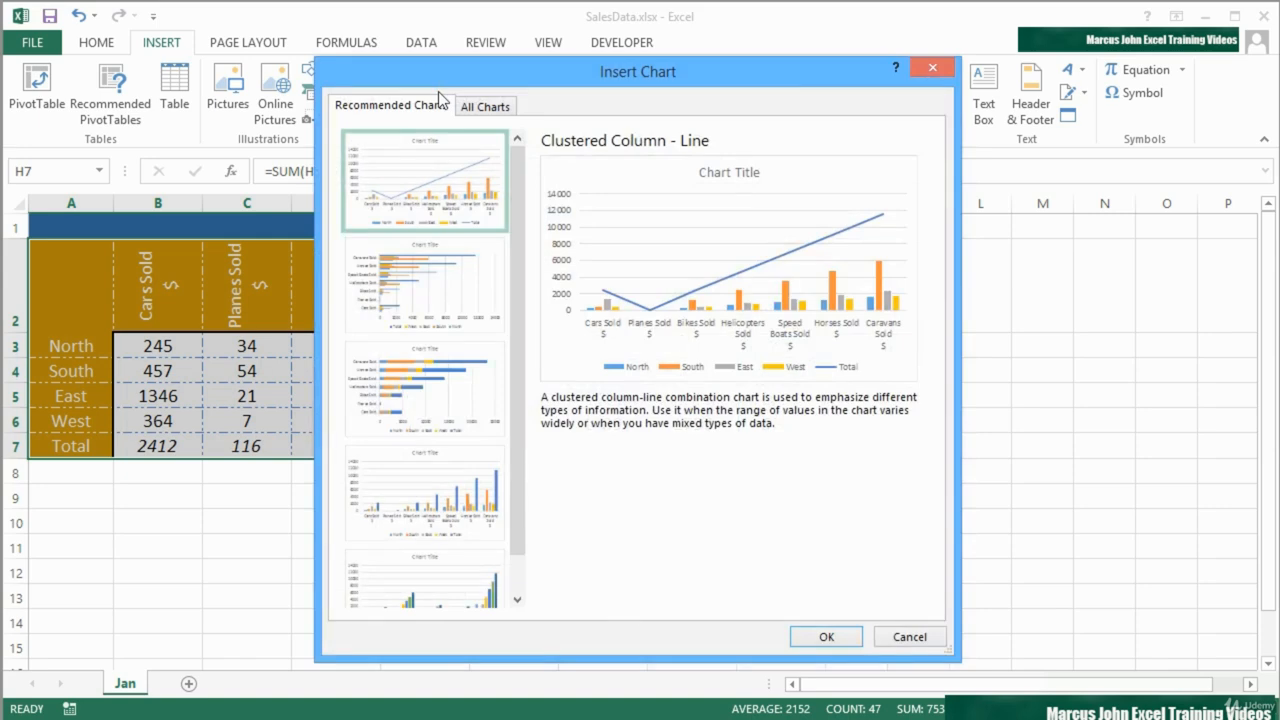
{"action": "left_click", "coordinate": [445, 280]}
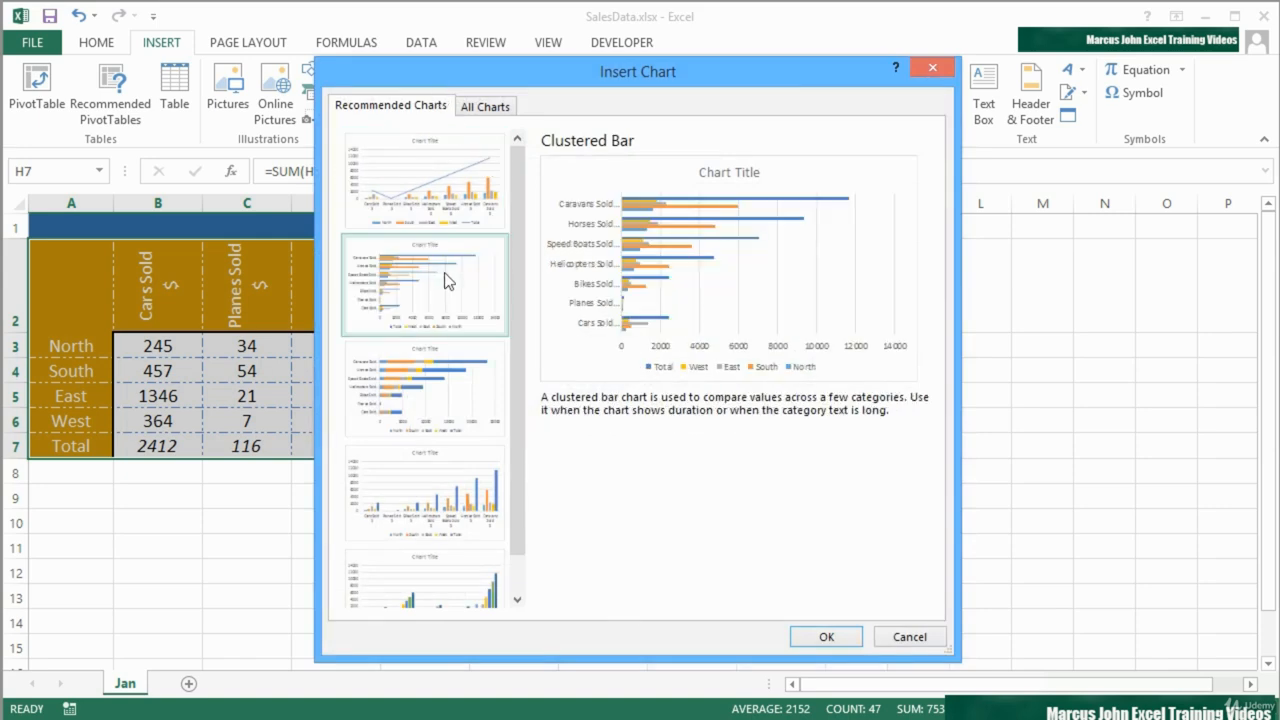
{"action": "left_click", "coordinate": [440, 388]}
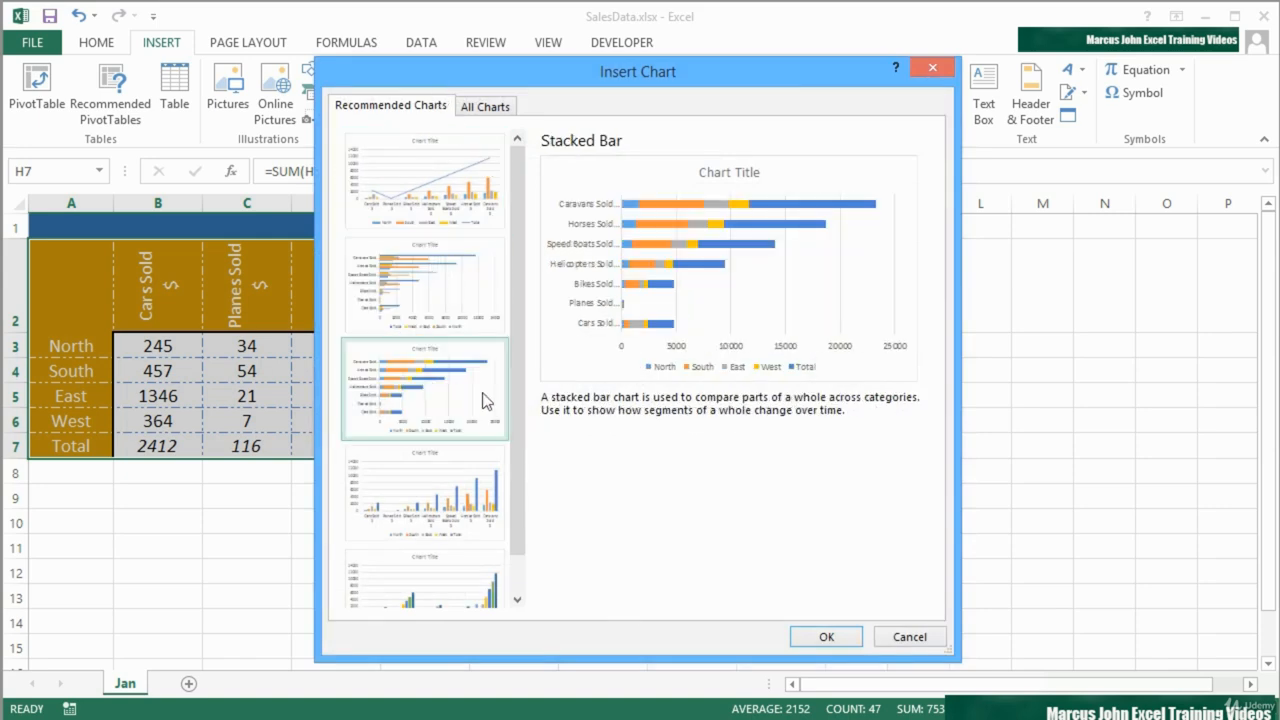
{"action": "left_click_drag", "start_coordinate": [511, 438], "coordinate": [512, 476]}
{"action": "left_click", "coordinate": [451, 466]}
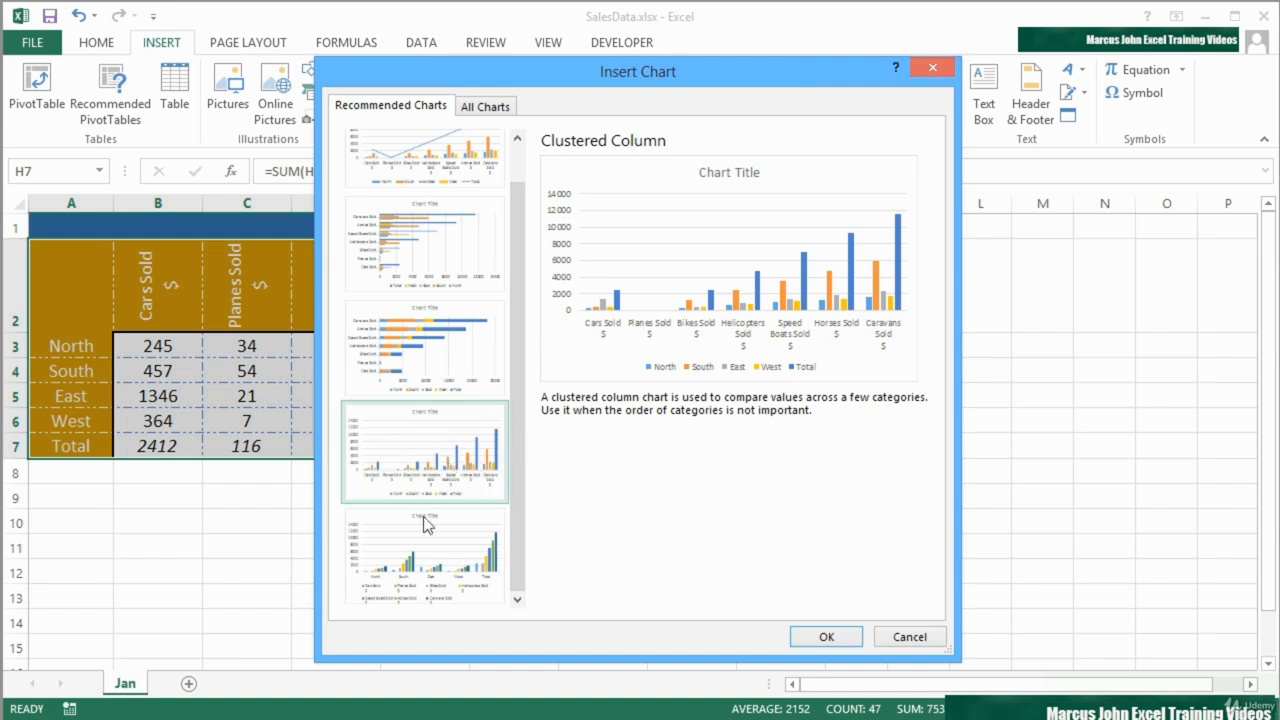
{"action": "left_click", "coordinate": [413, 555]}
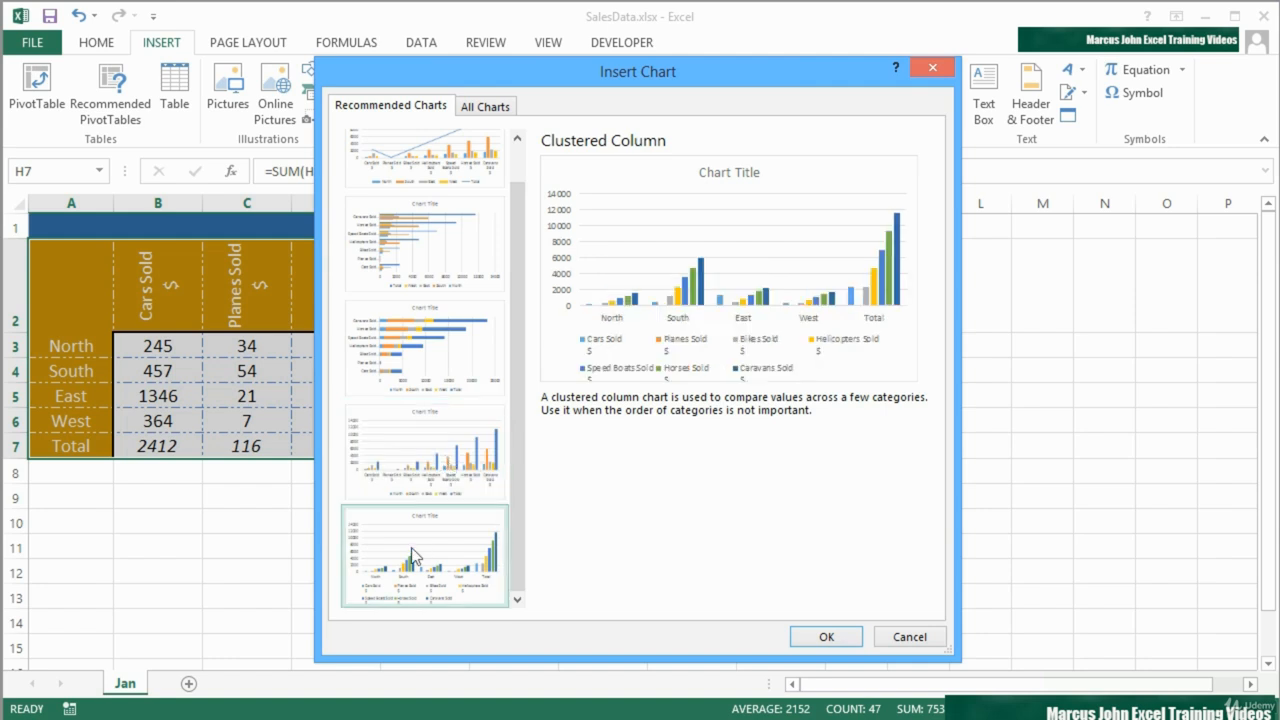
{"action": "left_click", "coordinate": [420, 480]}
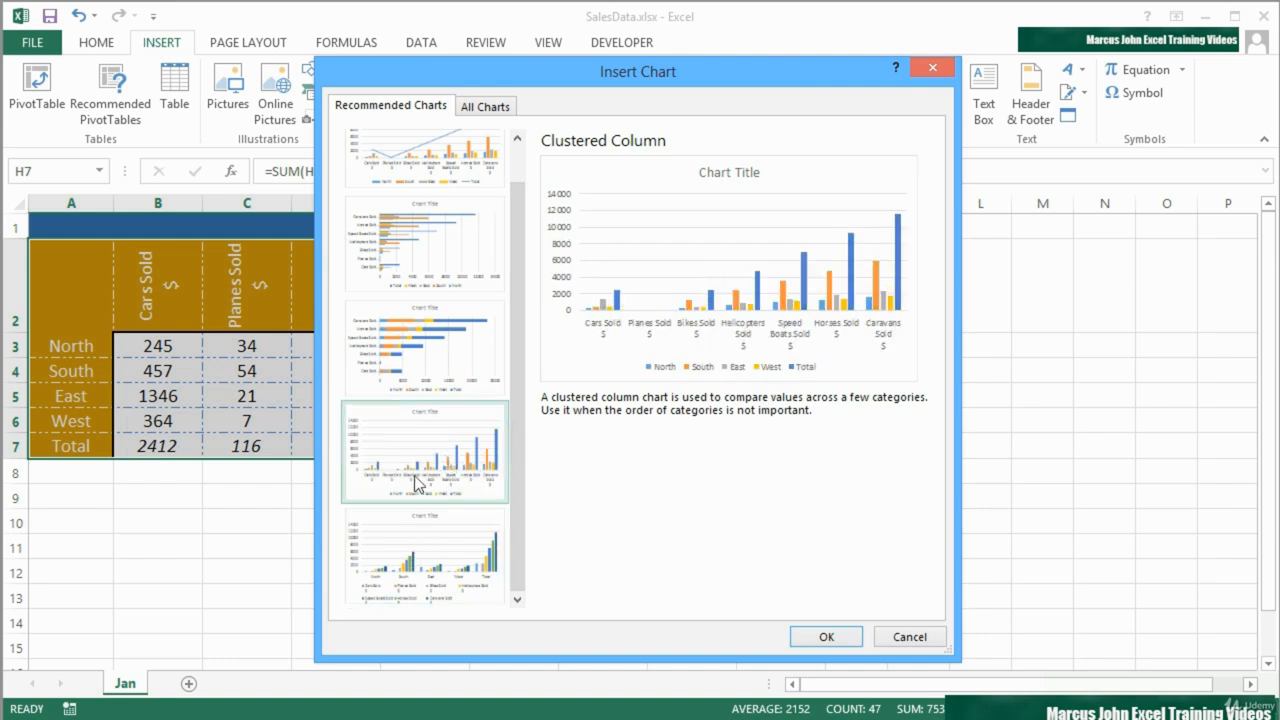
{"action": "left_click", "coordinate": [446, 280]}
{"action": "left_click", "coordinate": [444, 186]}
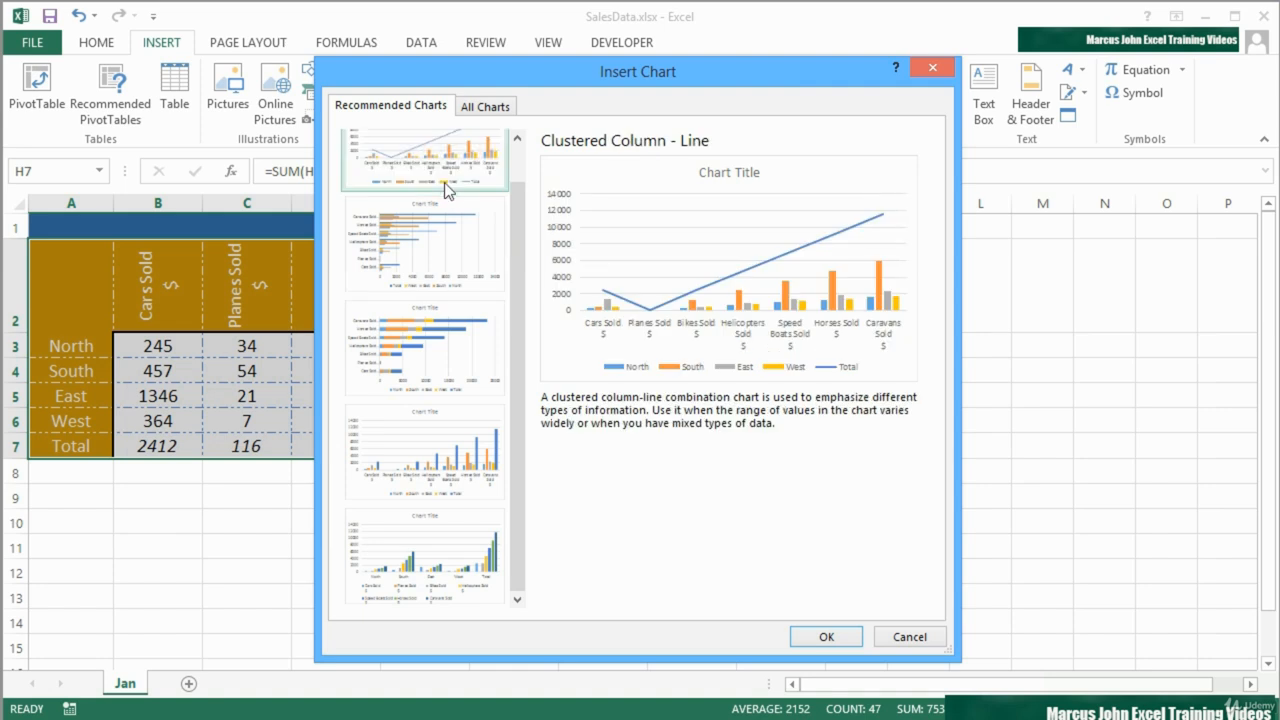
{"action": "left_click", "coordinate": [514, 165]}
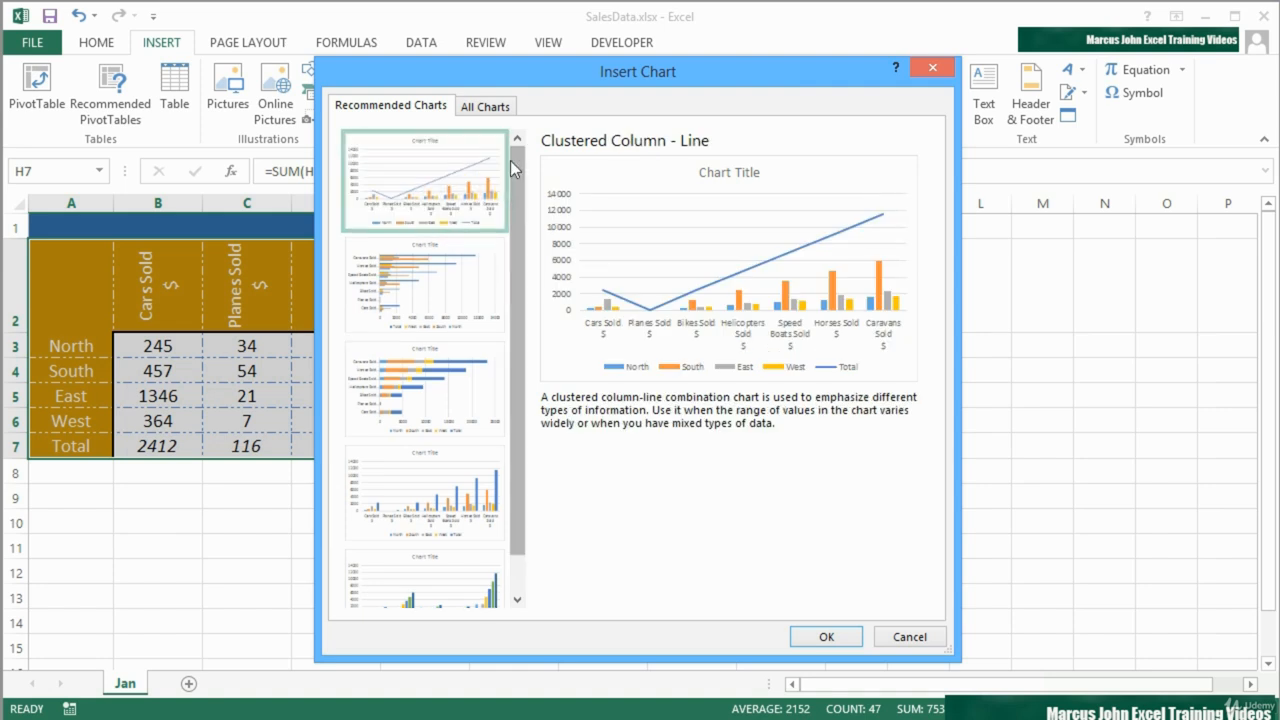
- Examine the column chart subtypes from Stacked Column to 3-D Column among all charts, enlarging the previews of some layouts
{"action": "left_click", "coordinate": [503, 108]}
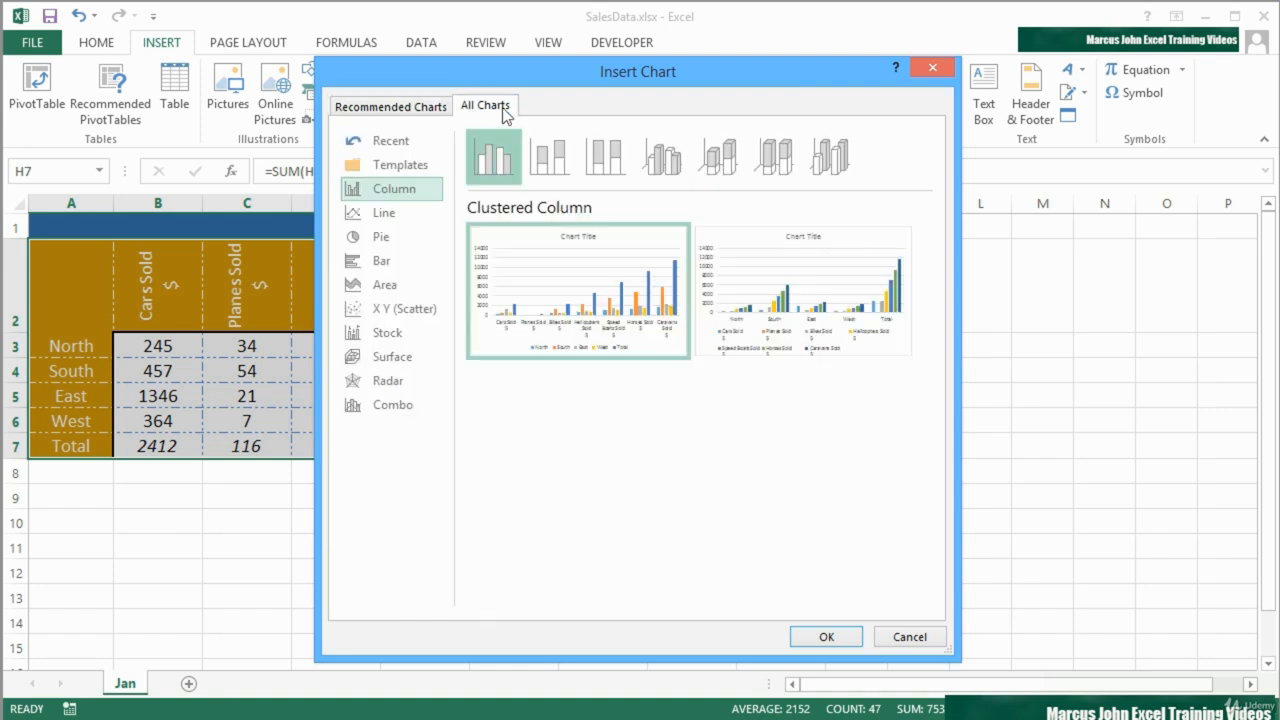
{"action": "left_click", "coordinate": [547, 165]}
{"action": "left_click", "coordinate": [604, 173]}
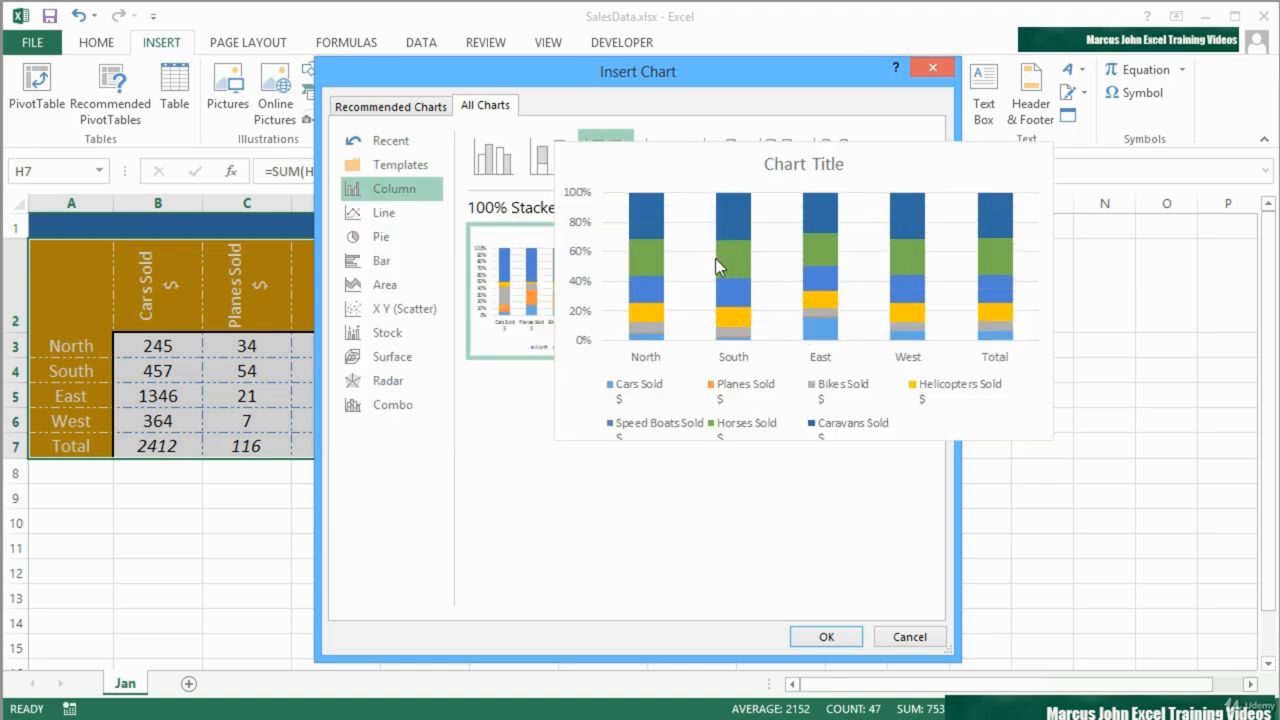
{"action": "mouse_move", "coordinate": [604, 303]}
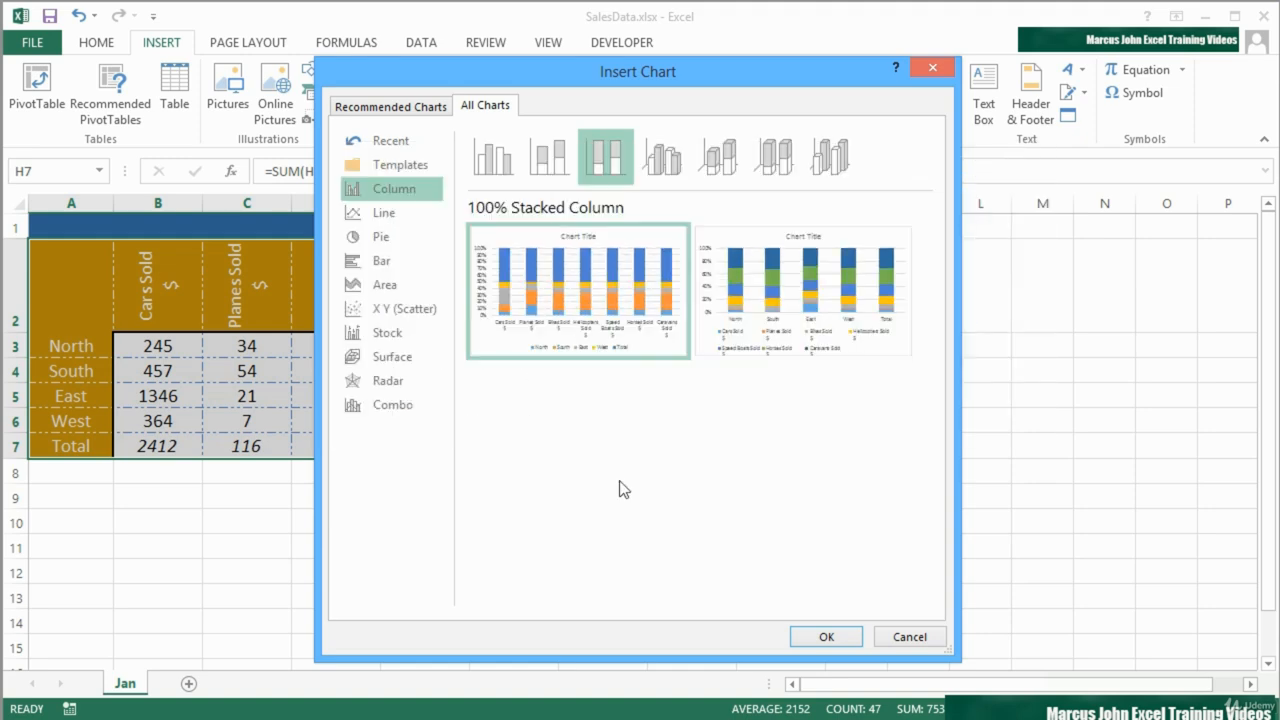
{"action": "left_click", "coordinate": [667, 172]}
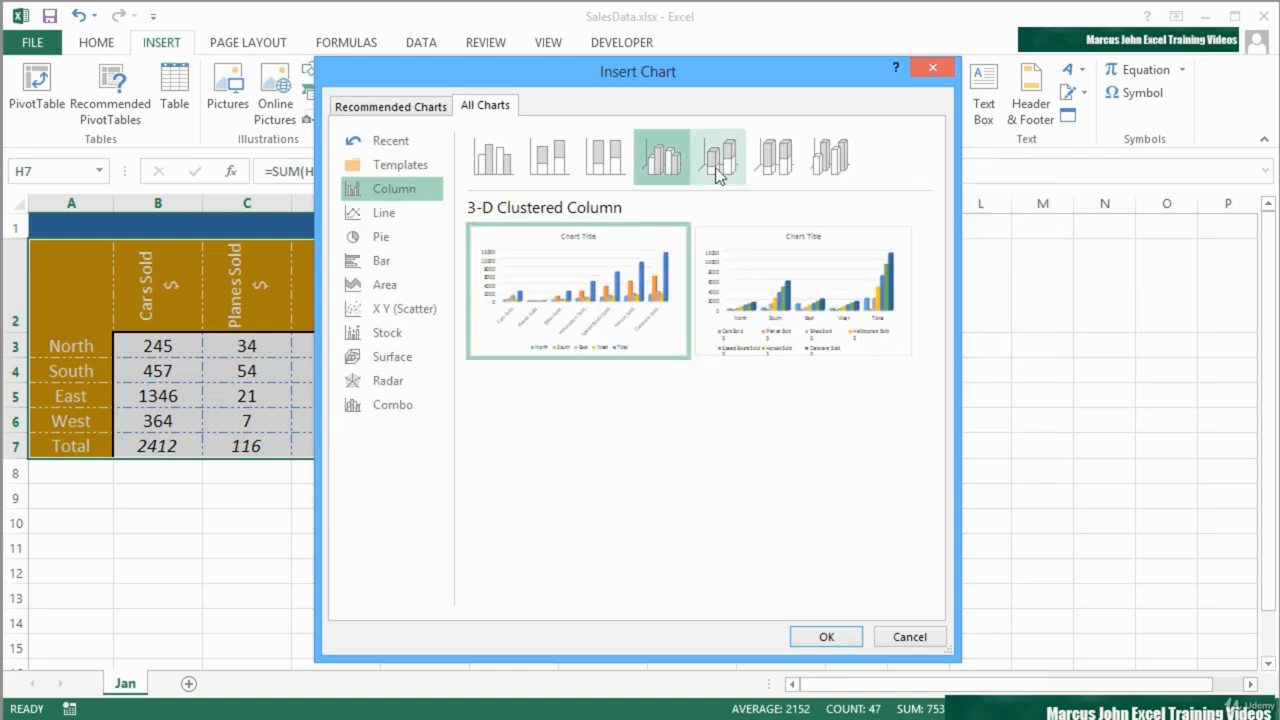
{"action": "left_click", "coordinate": [717, 172]}
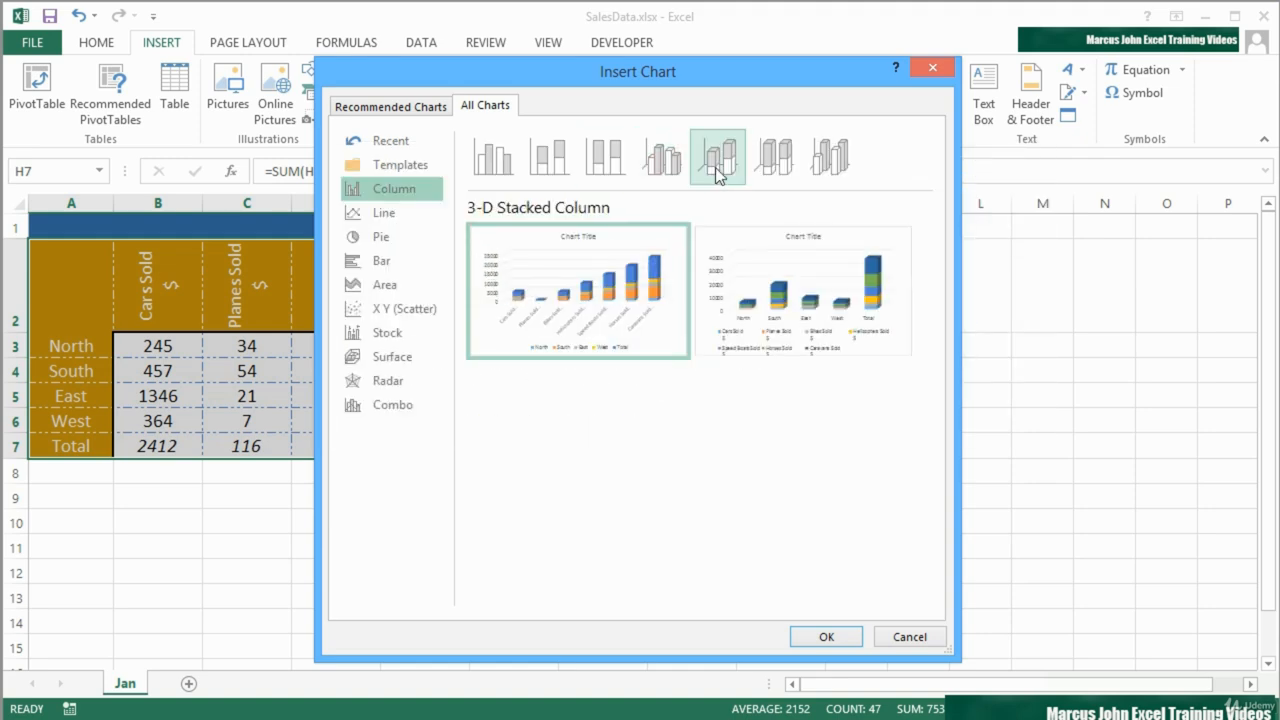
{"action": "left_click", "coordinate": [777, 175]}
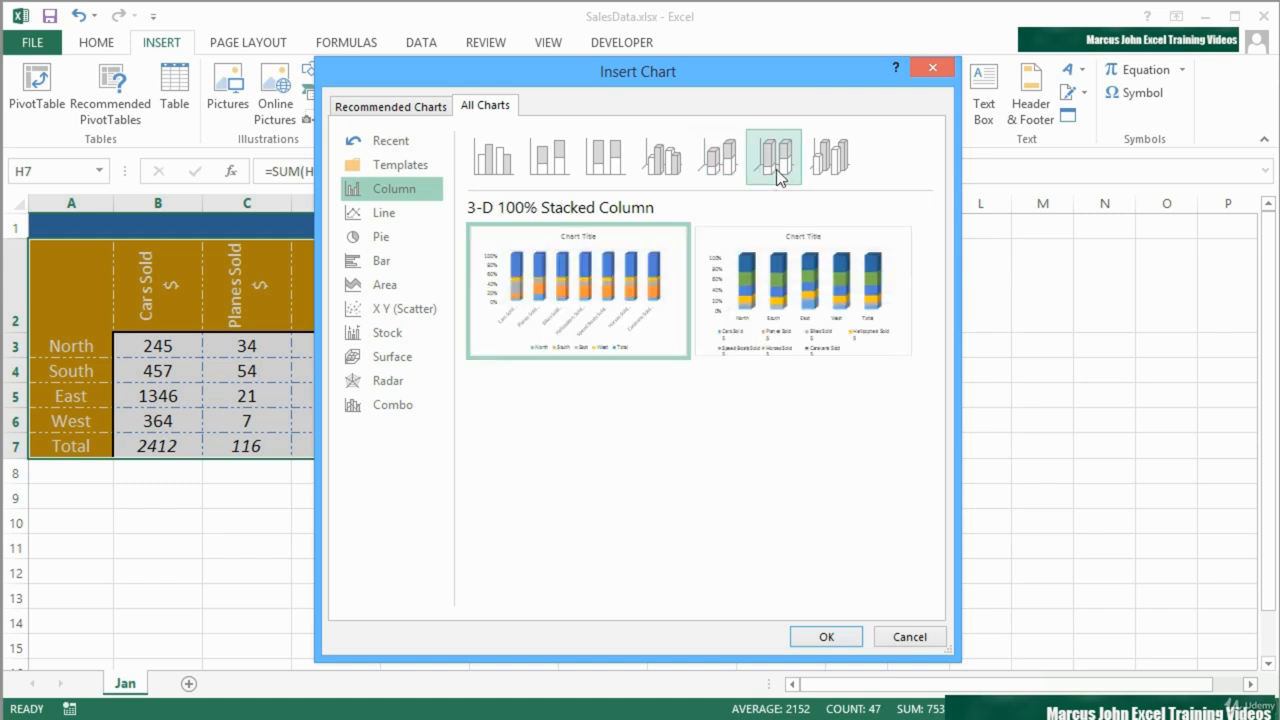
{"action": "left_click", "coordinate": [830, 172]}
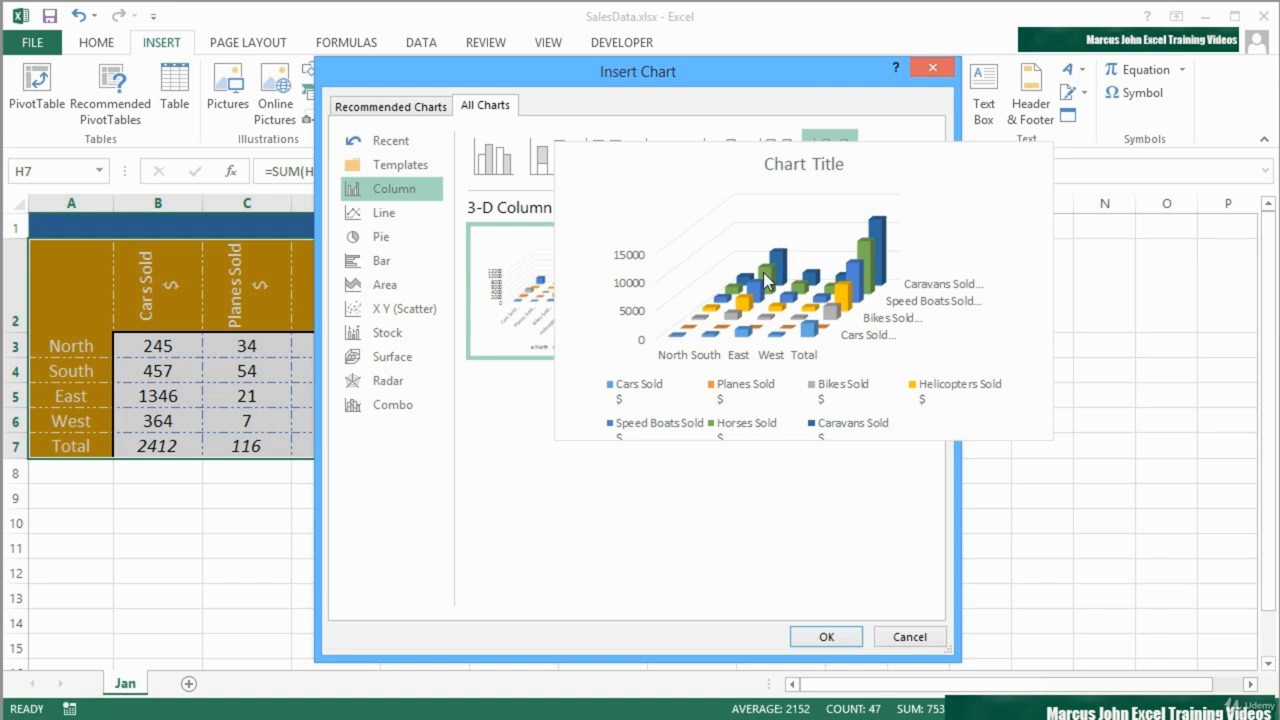
{"action": "mouse_move", "coordinate": [550, 293]}
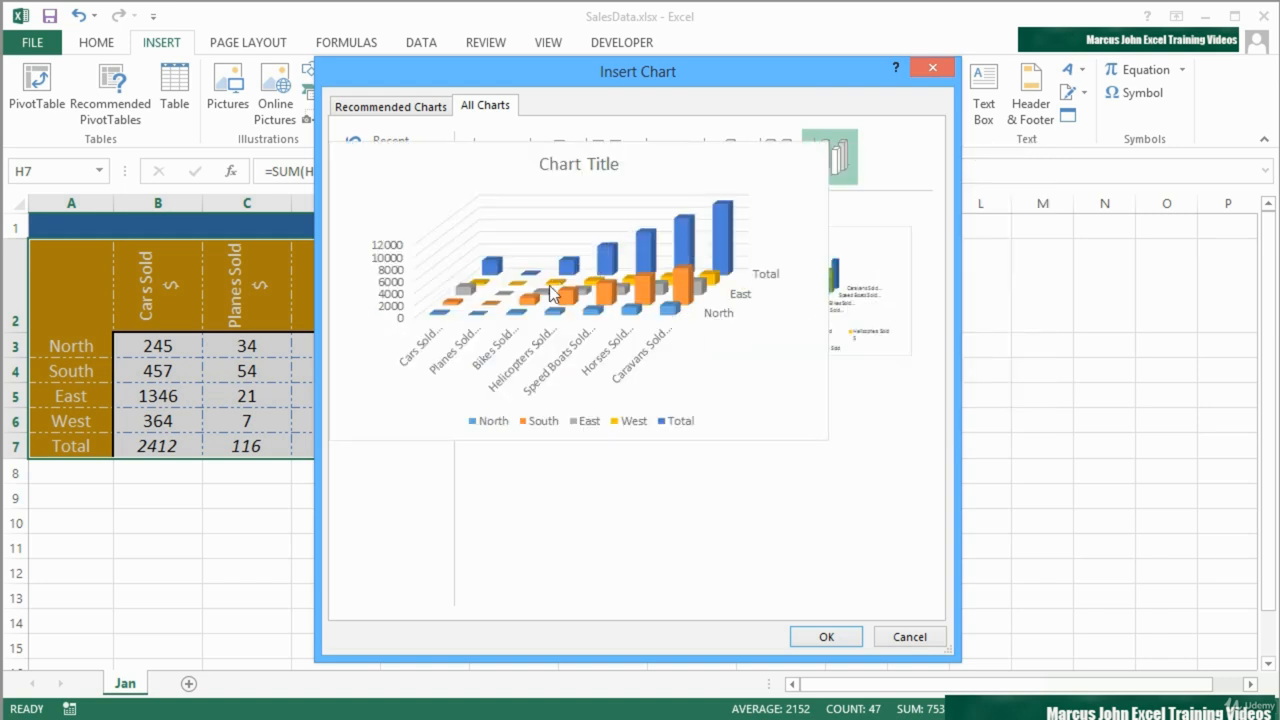
- Preview the Line, Pie, Bar, Area, X Y (Scatter), Stock, Surface, Radar and Combo chart categories
{"action": "left_click", "coordinate": [398, 210]}
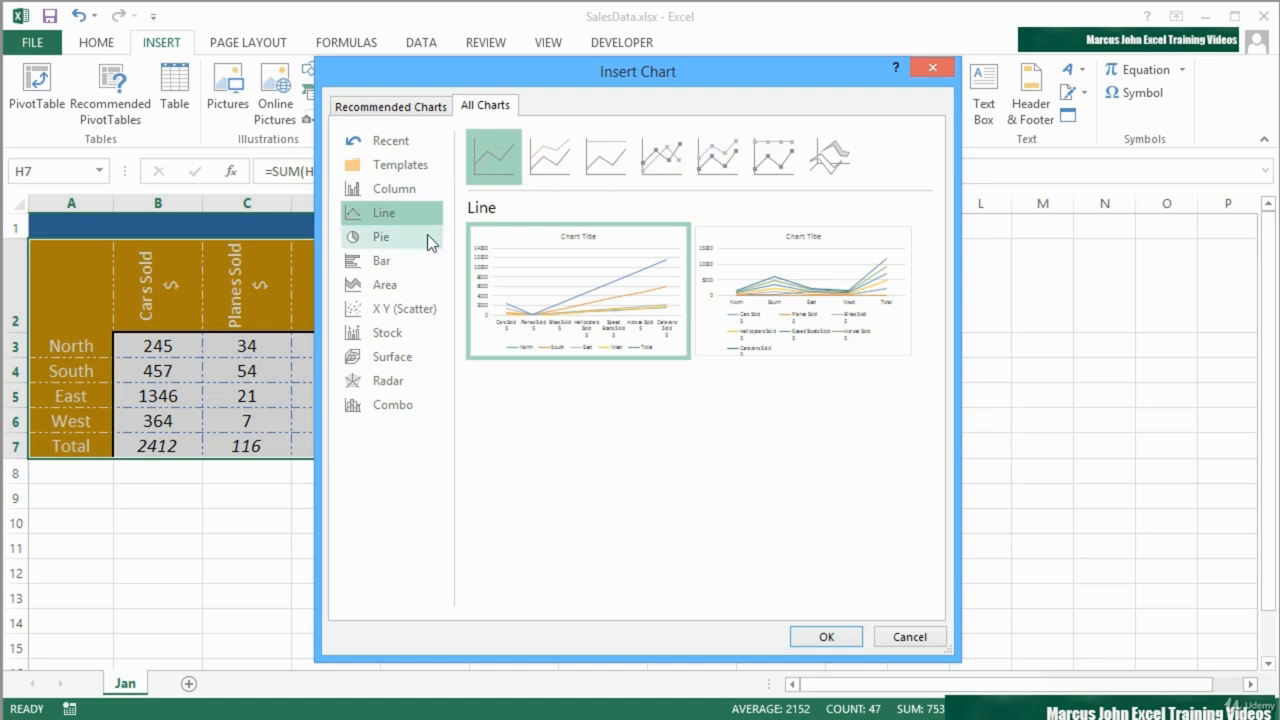
{"action": "left_click", "coordinate": [418, 237]}
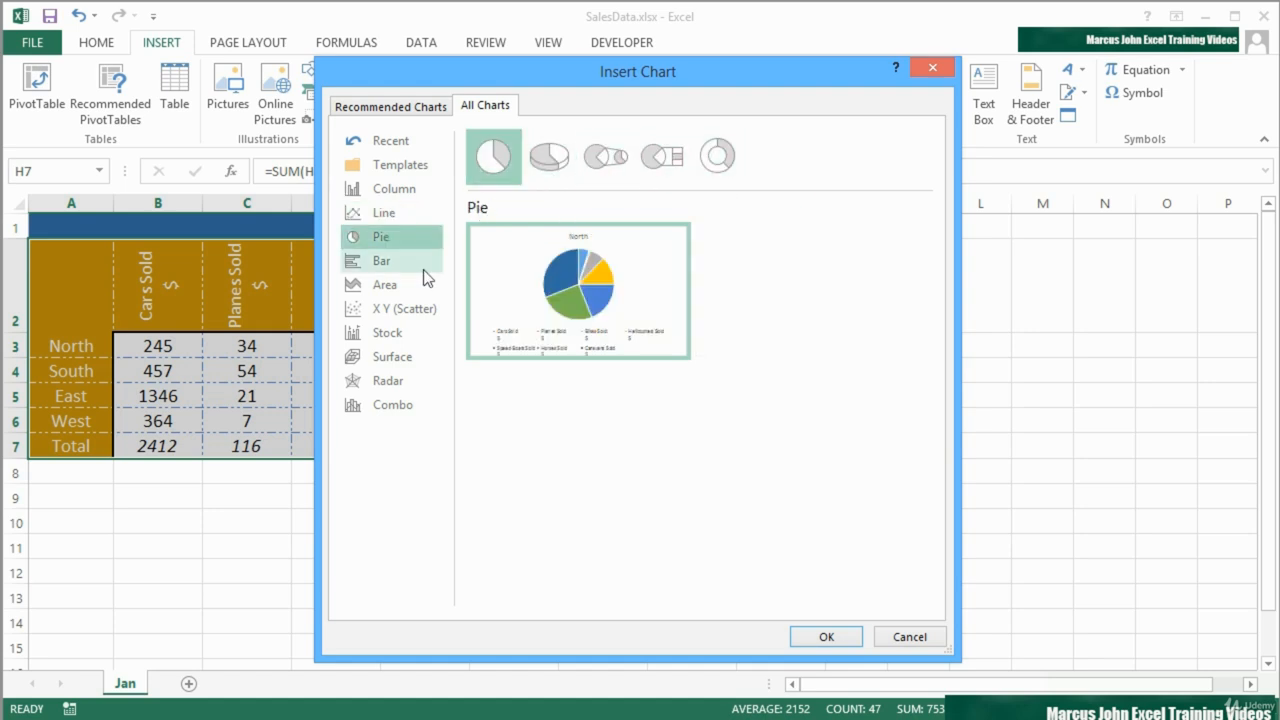
{"action": "left_click", "coordinate": [411, 262]}
{"action": "left_click", "coordinate": [396, 283]}
{"action": "left_click", "coordinate": [412, 308]}
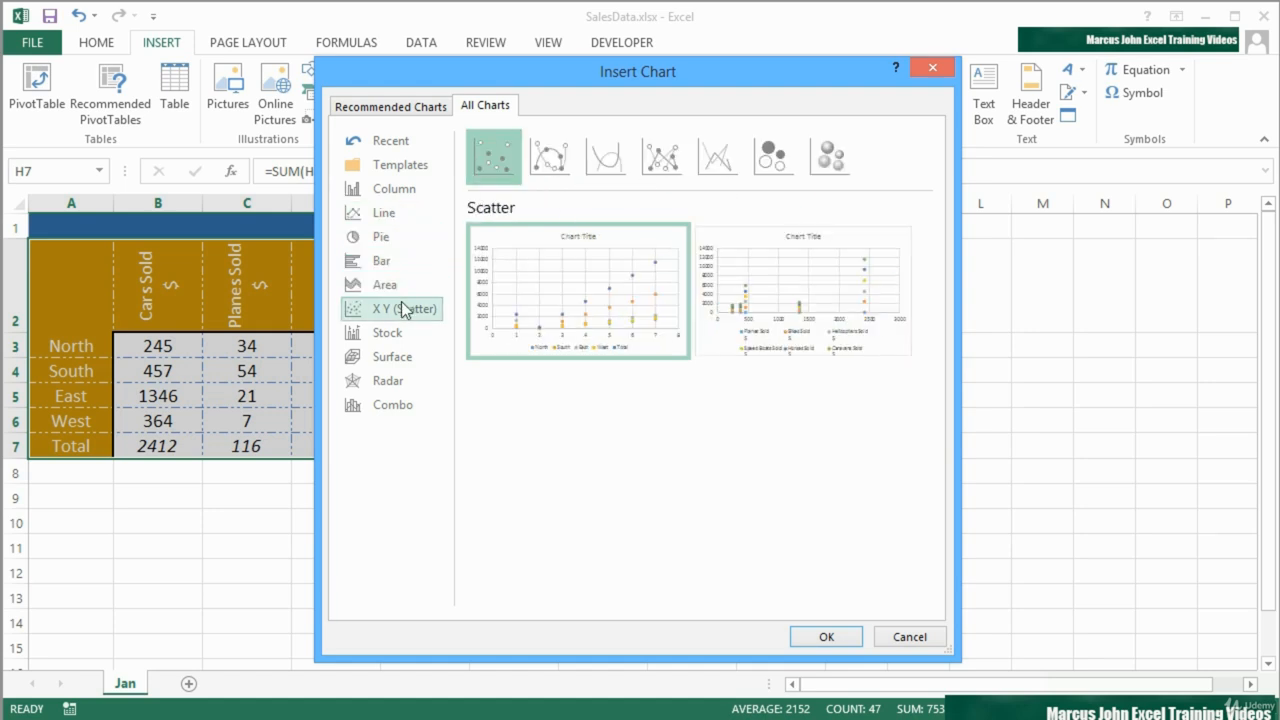
{"action": "left_click", "coordinate": [397, 332]}
{"action": "left_click", "coordinate": [396, 357]}
{"action": "left_click", "coordinate": [394, 380]}
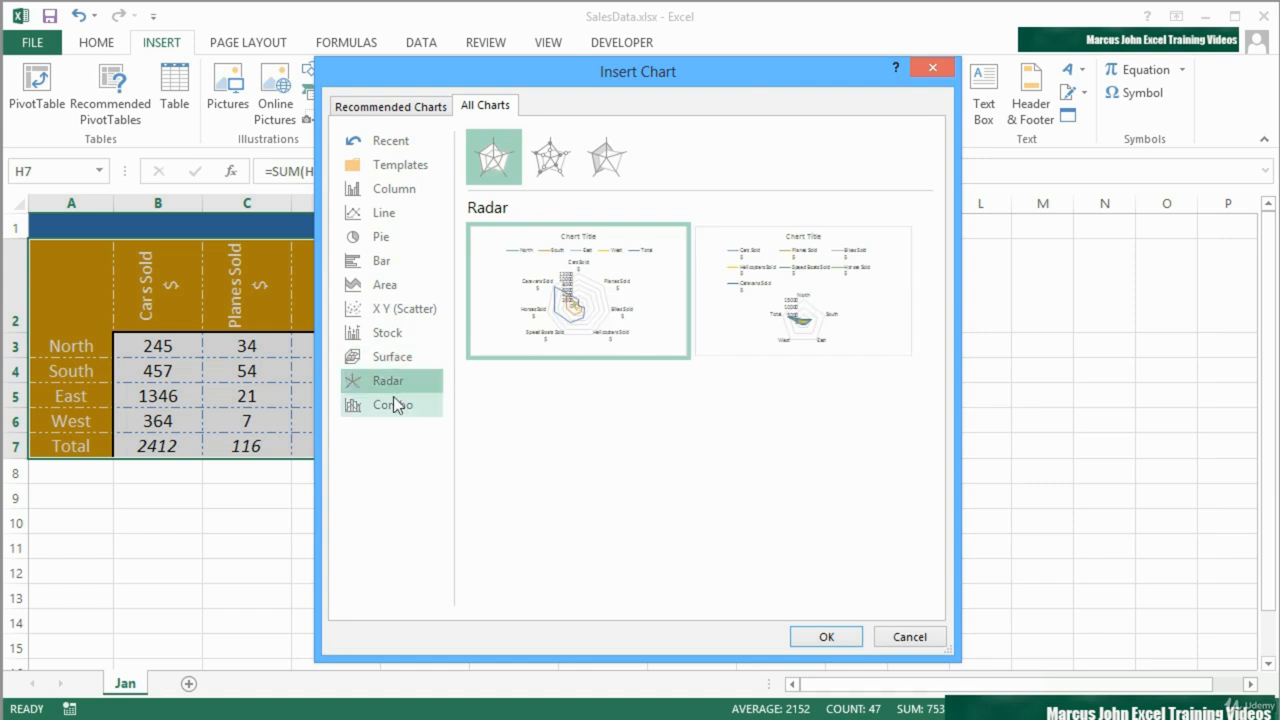
{"action": "left_click", "coordinate": [397, 404]}
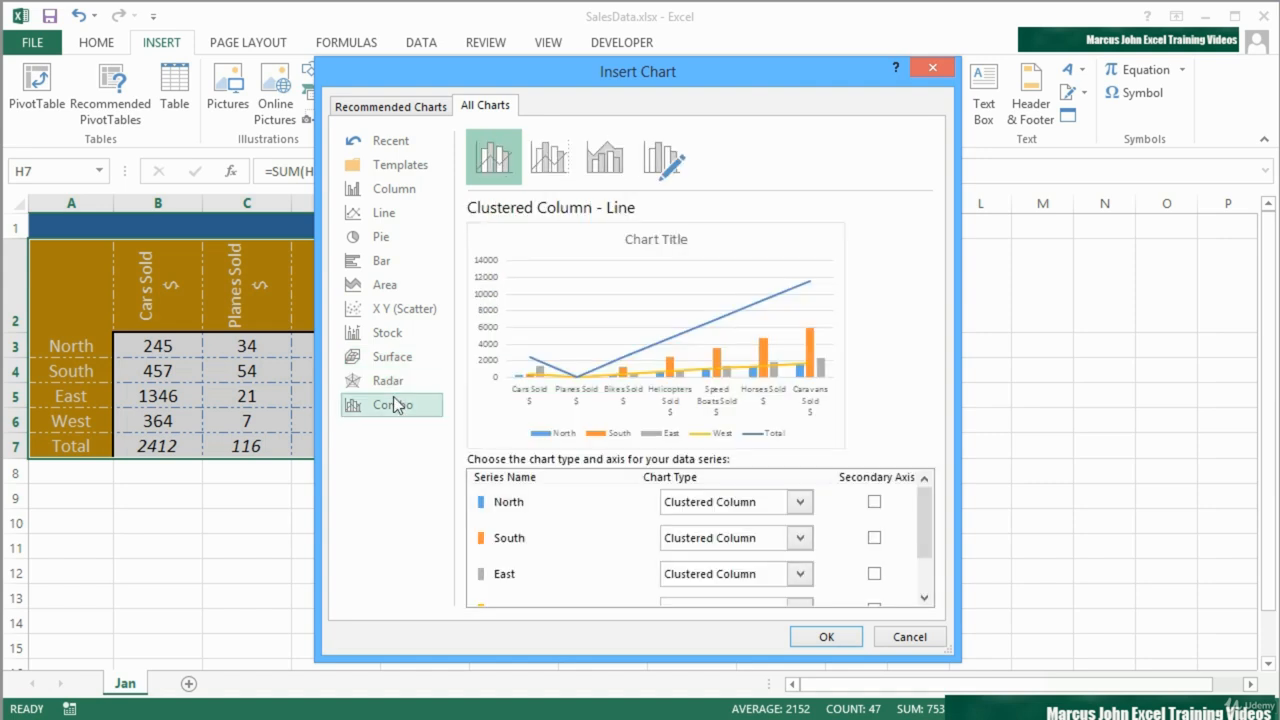
- Look back through the Radar, Surface, Stock, Column, Line, Pie and Bar chart categories for A2:H7
{"action": "left_click", "coordinate": [394, 380]}
{"action": "left_click", "coordinate": [396, 357]}
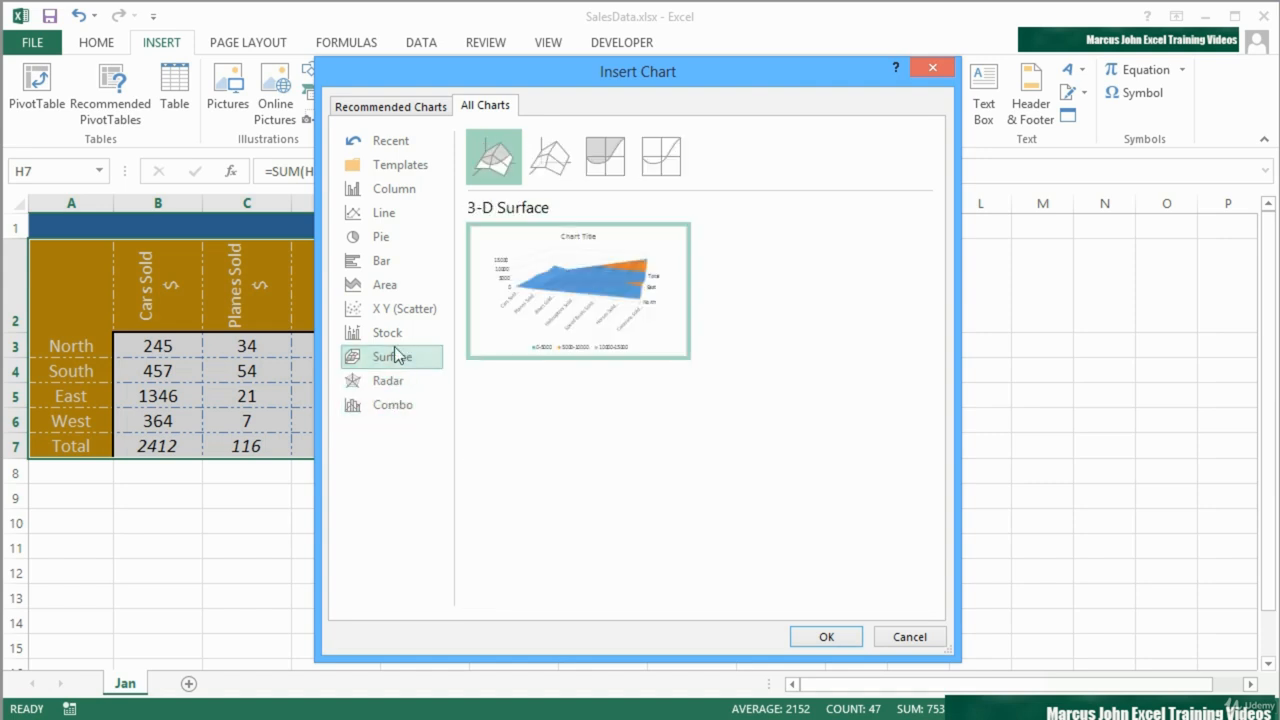
{"action": "left_click", "coordinate": [396, 342]}
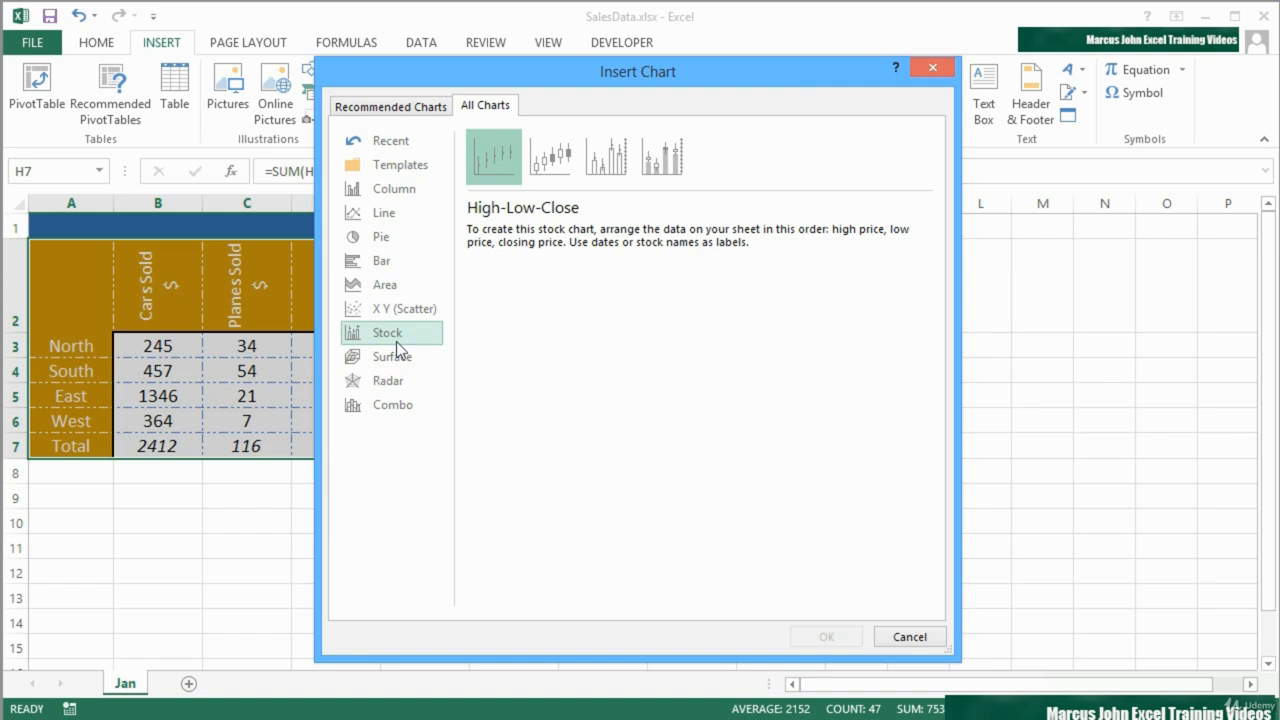
{"action": "left_click", "coordinate": [393, 191]}
{"action": "left_click", "coordinate": [392, 210]}
{"action": "left_click", "coordinate": [388, 237]}
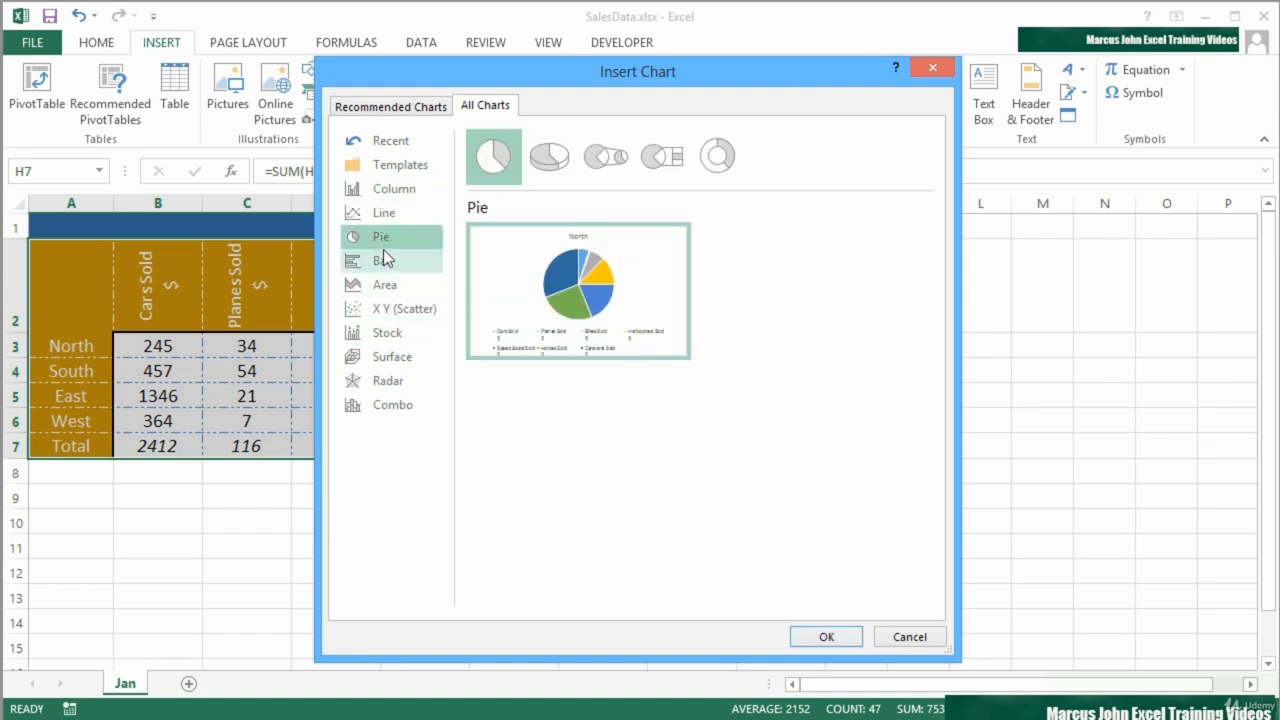
{"action": "left_click", "coordinate": [382, 258]}
{"action": "left_click", "coordinate": [384, 238]}
{"action": "left_click", "coordinate": [383, 211]}
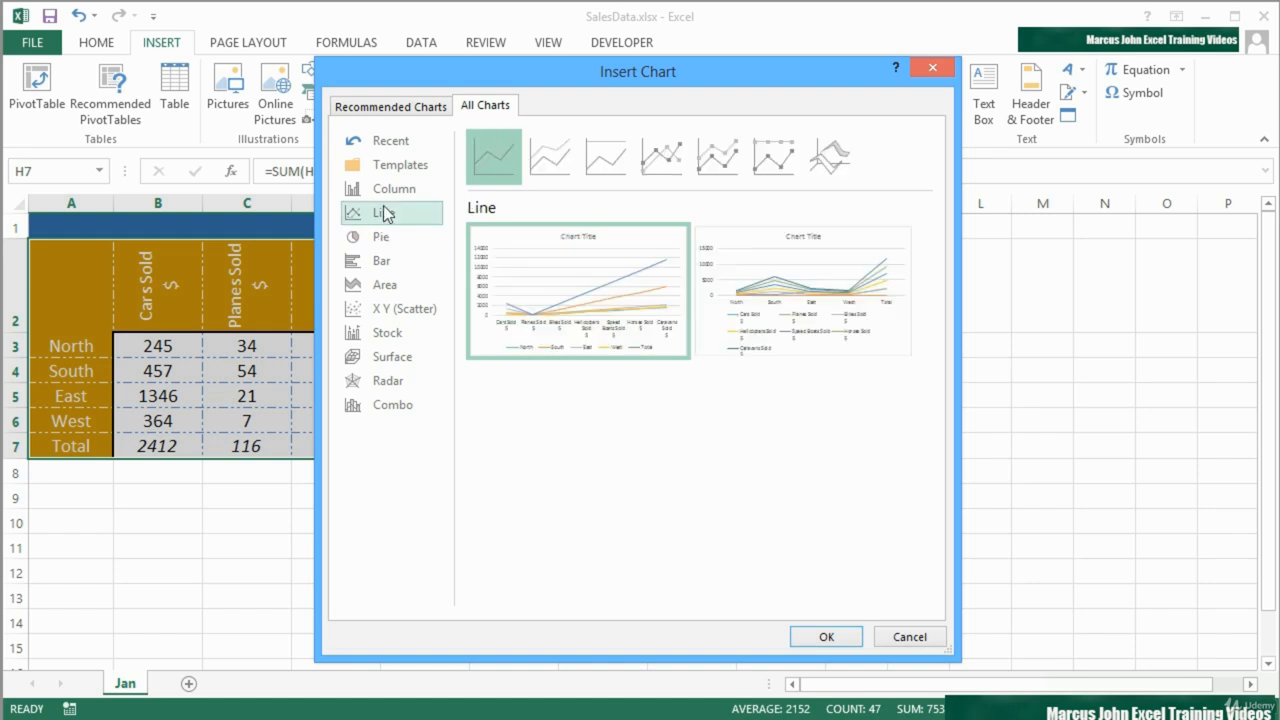
{"action": "left_click", "coordinate": [383, 191]}
- Try the recommended Clustered Bar chart for A2:H7, placing it partly over the table's lower corner, and delete it again
{"action": "left_click", "coordinate": [409, 120]}
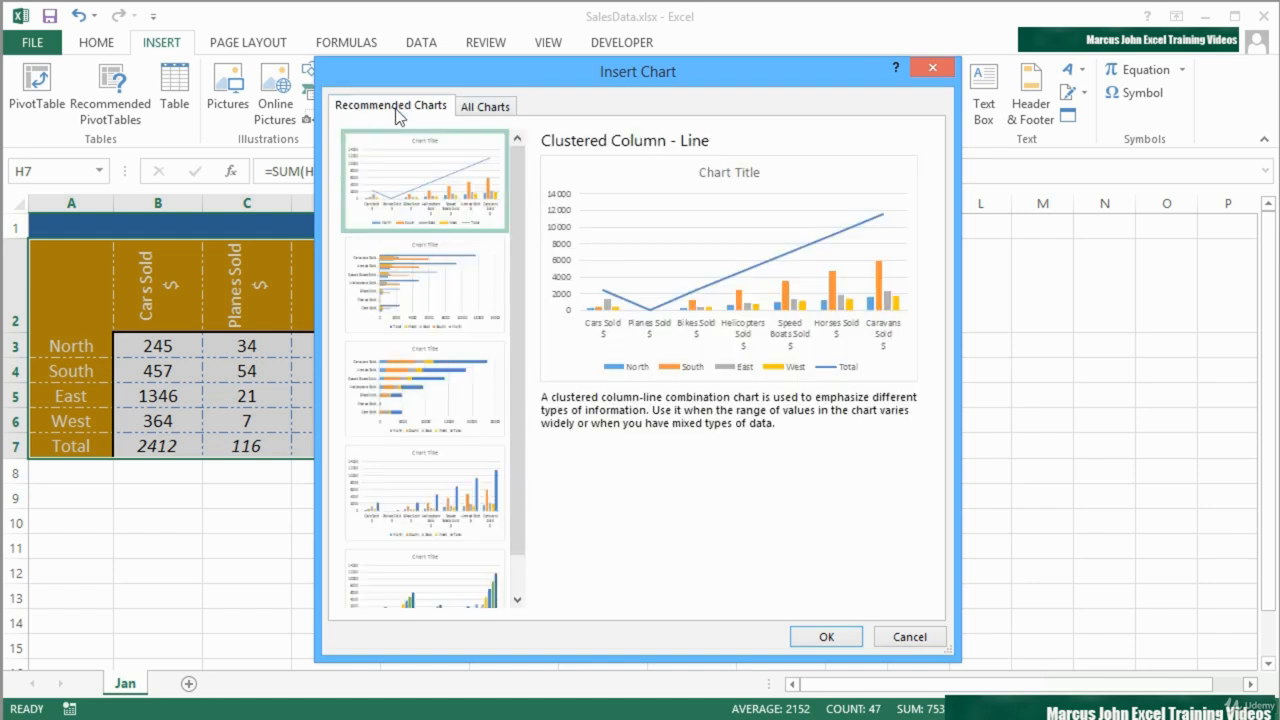
{"action": "left_click", "coordinate": [410, 285]}
{"action": "left_click", "coordinate": [425, 372]}
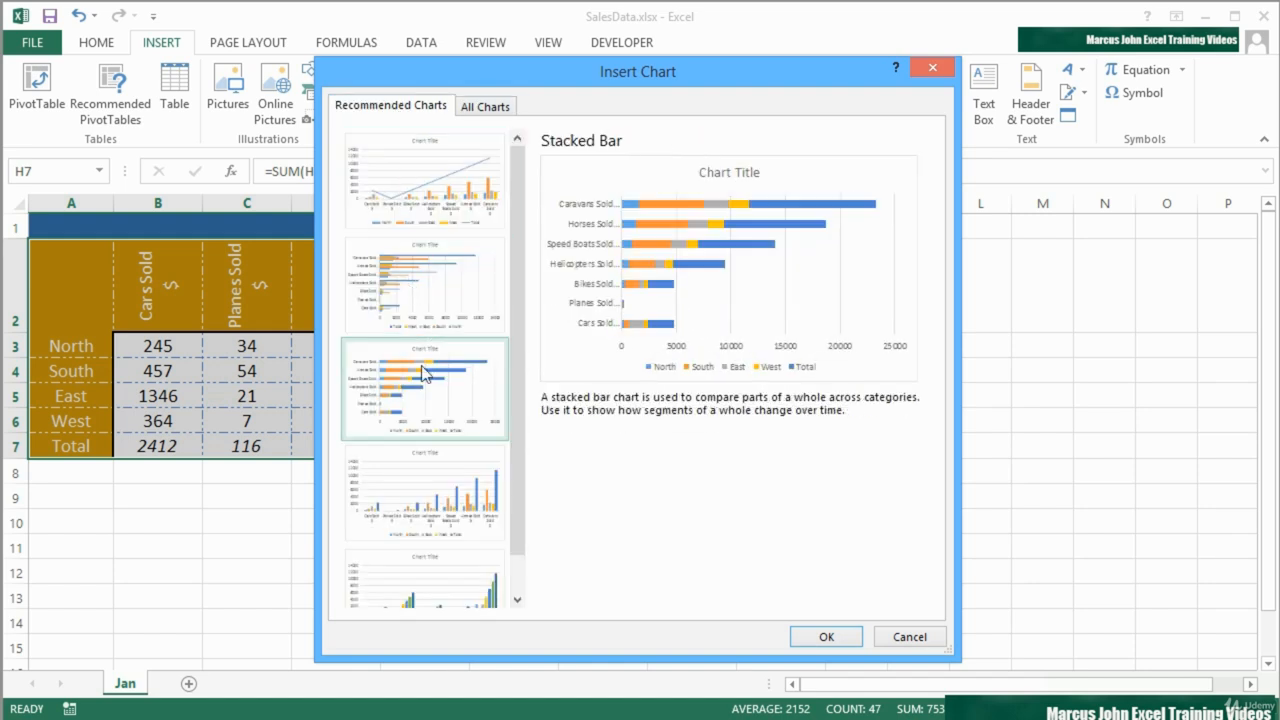
{"action": "double_click", "coordinate": [435, 294]}
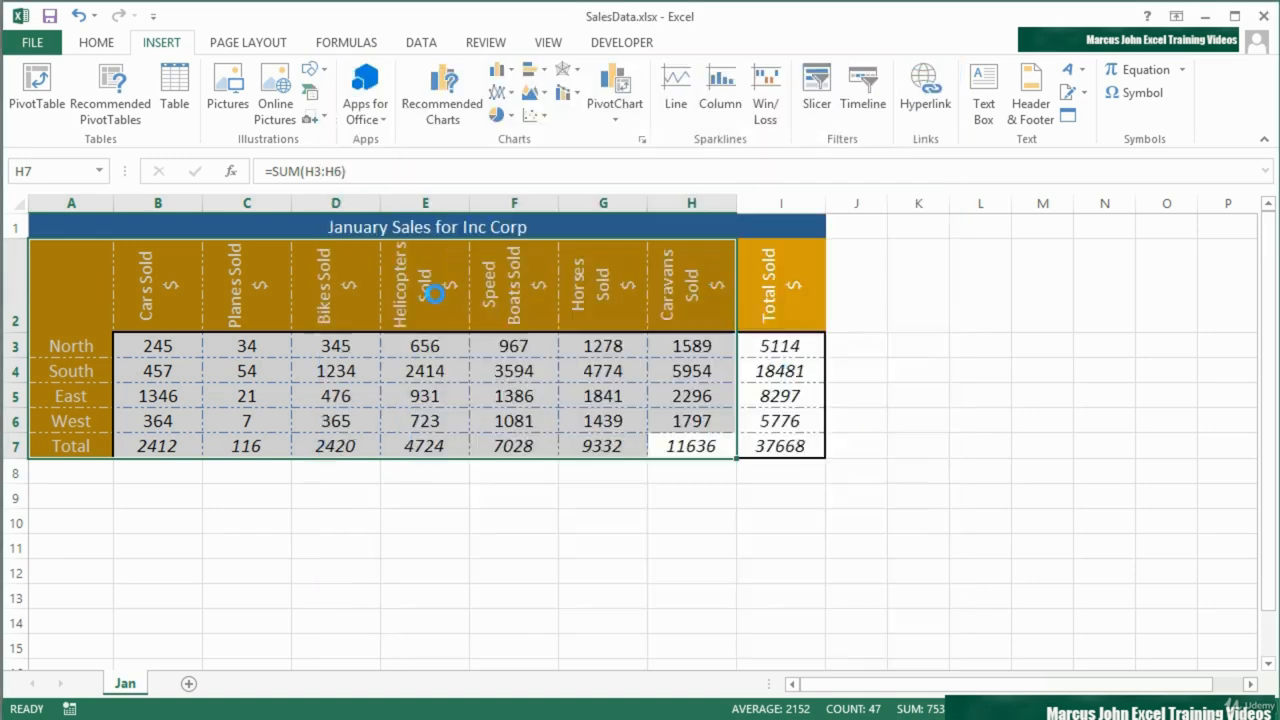
{"action": "left_click_drag", "start_coordinate": [700, 309], "coordinate": [892, 378]}
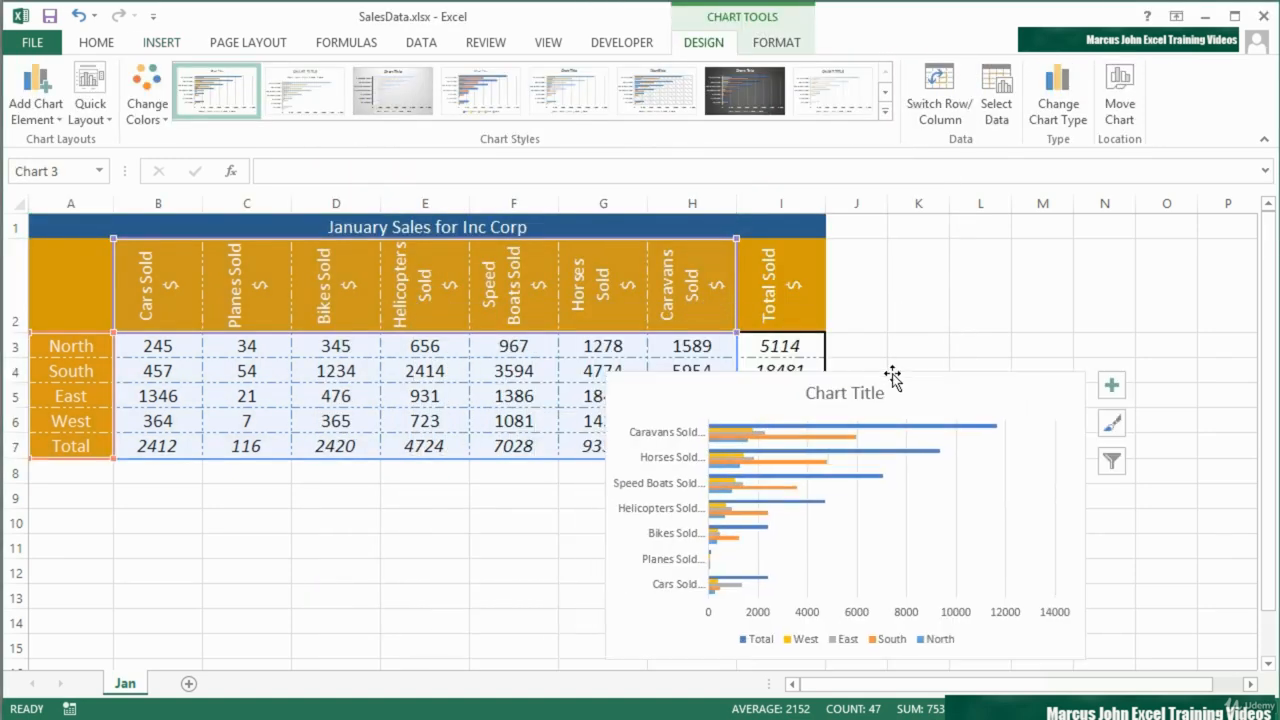
{"action": "key", "text": "Delete"}
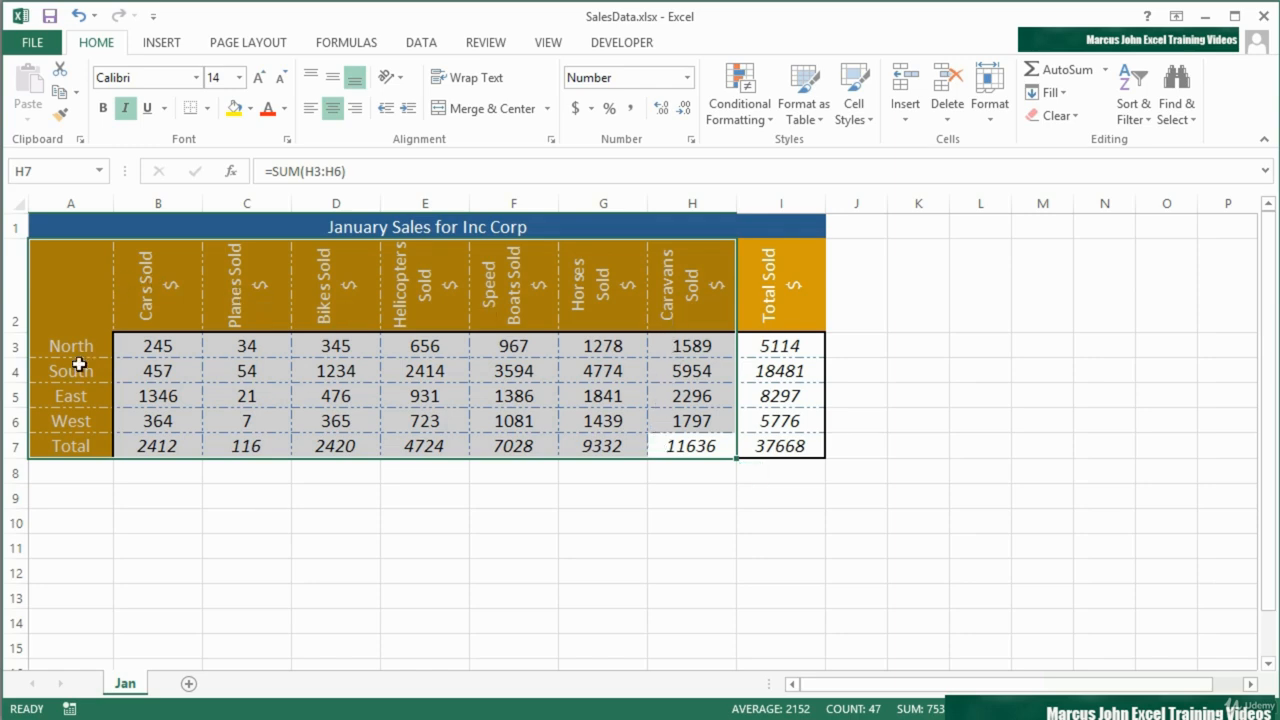
- Create a default clustered column chart of A2:H7 on its own chart sheet and compare it with the Jan sheet
{"action": "key", "text": "F11"}
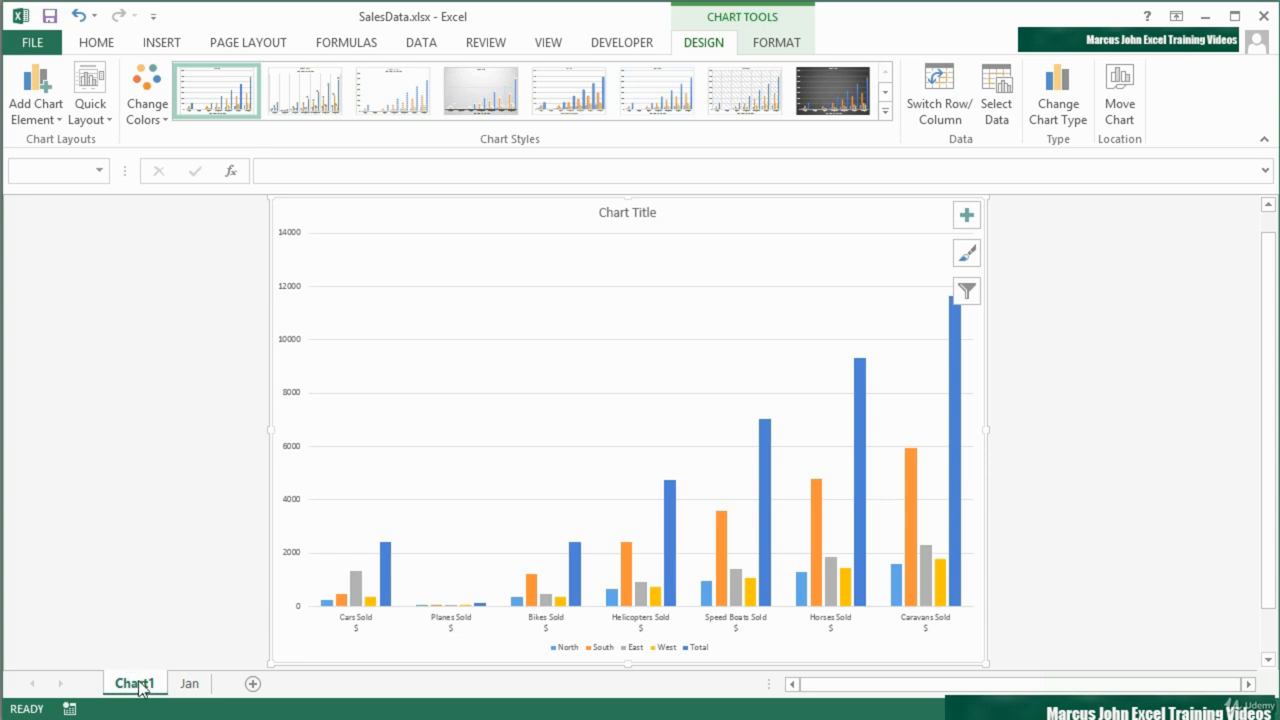
{"action": "left_click", "coordinate": [188, 684]}
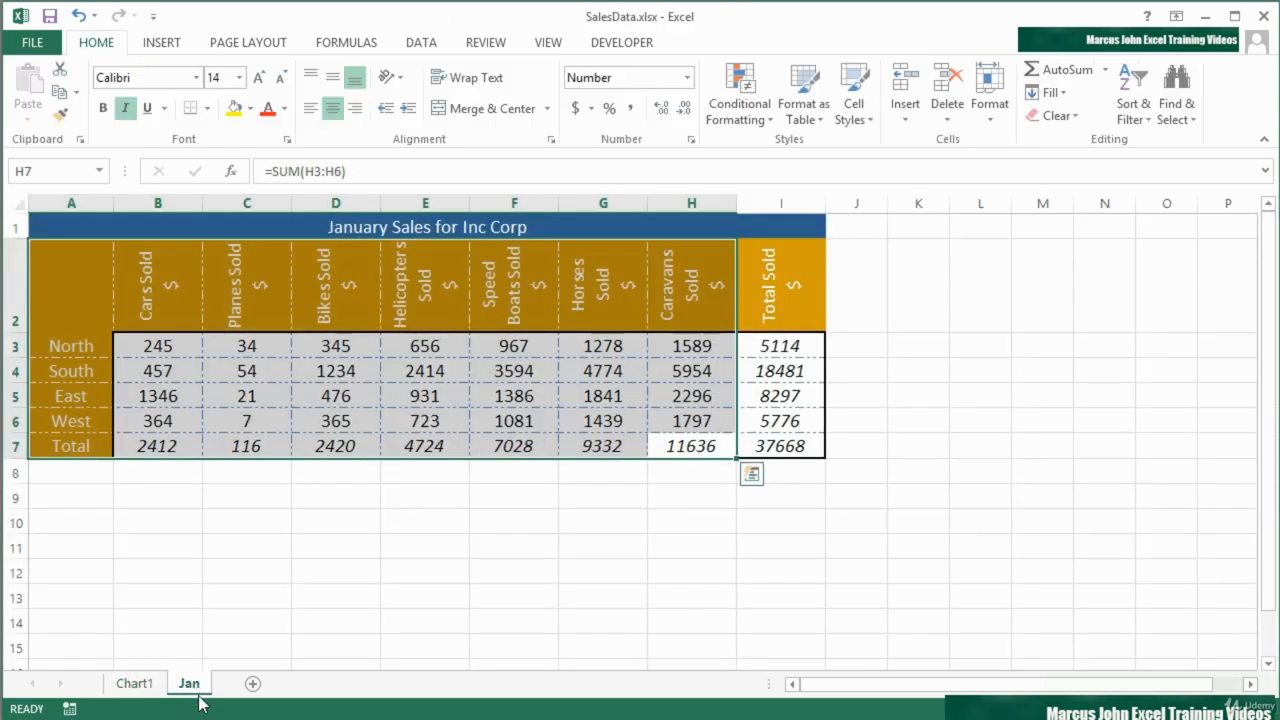
{"action": "left_click", "coordinate": [144, 686]}
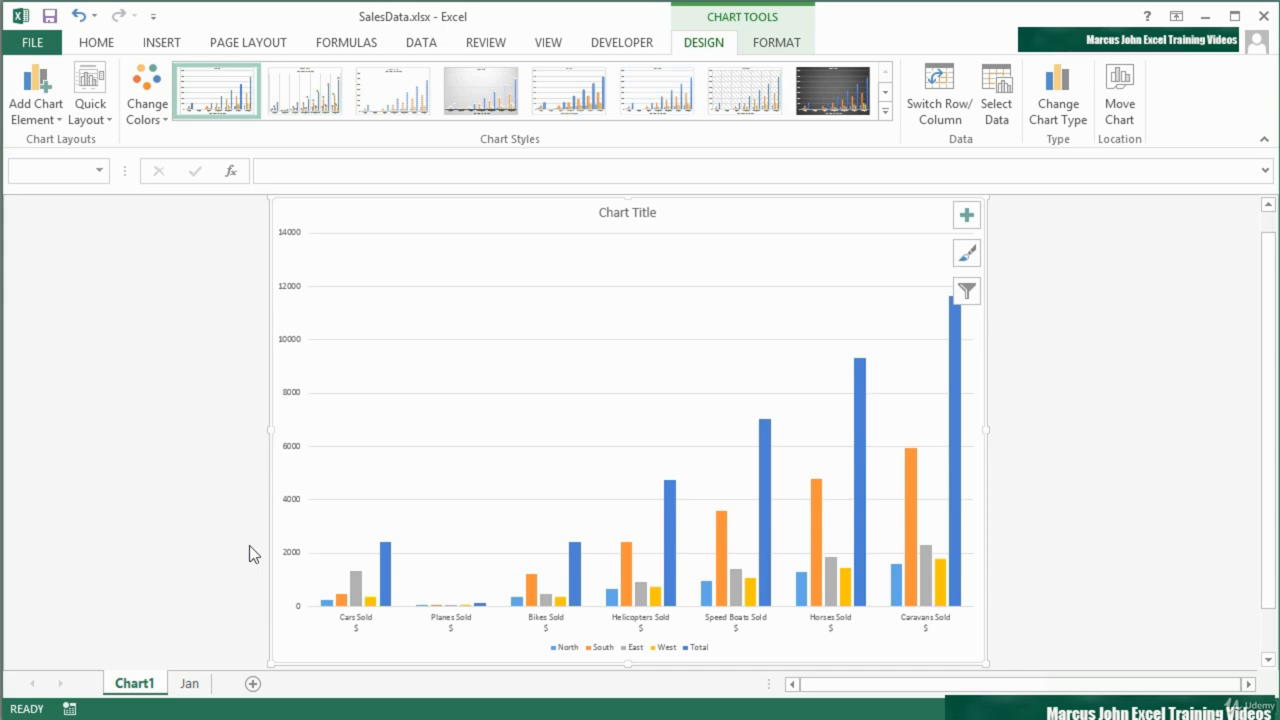
{"action": "left_click", "coordinate": [190, 700]}
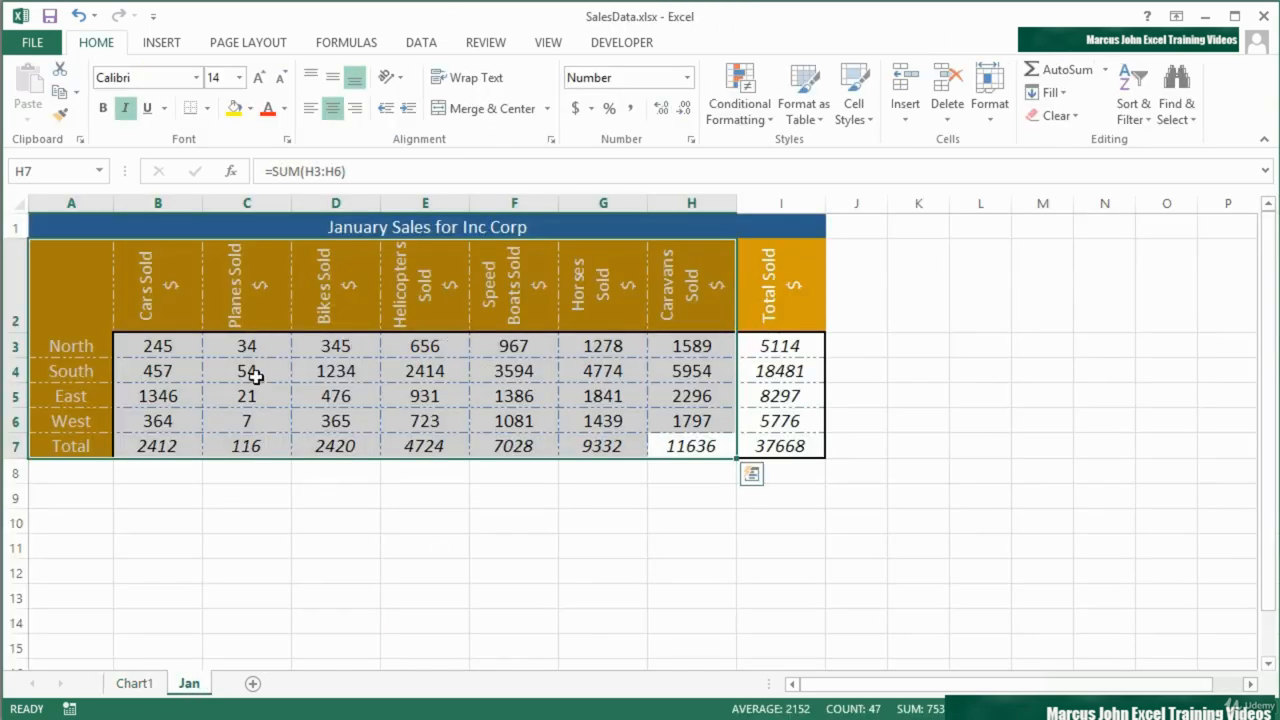
- Try creating a default chart sheet with only cell B3 selected and compare it with the Jan data
{"action": "left_click", "coordinate": [157, 346]}
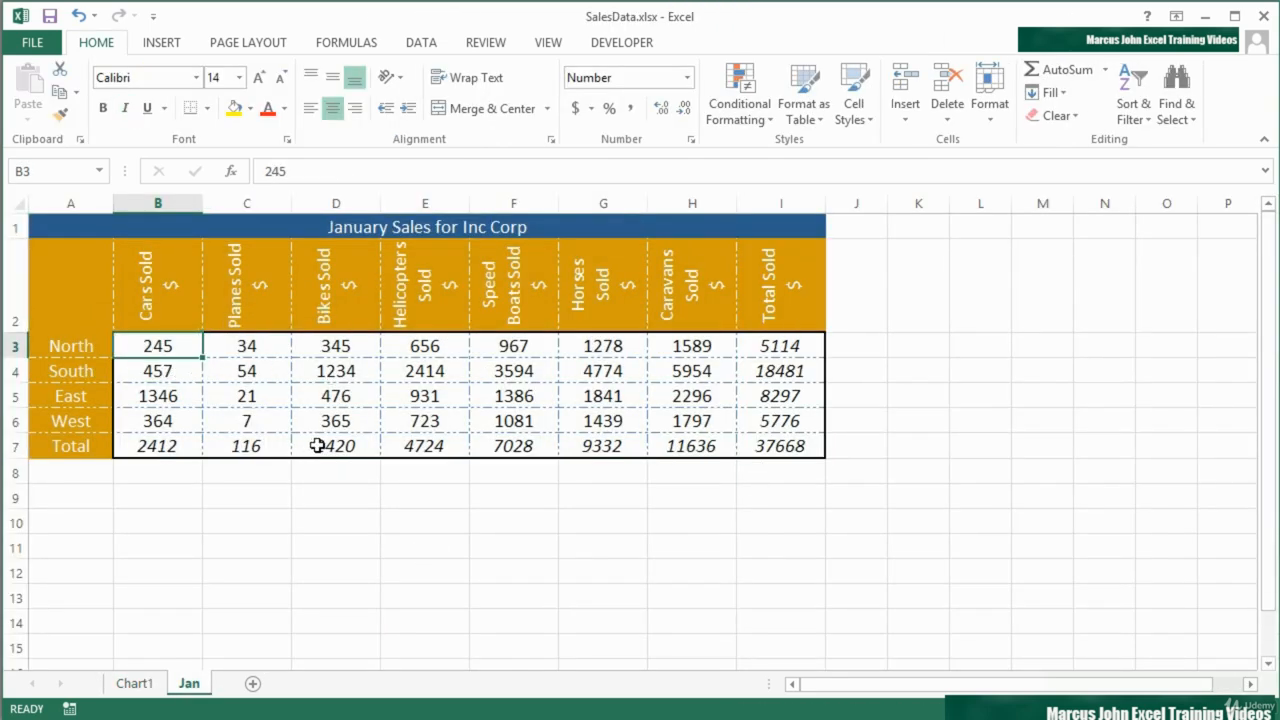
{"action": "key", "text": "F11"}
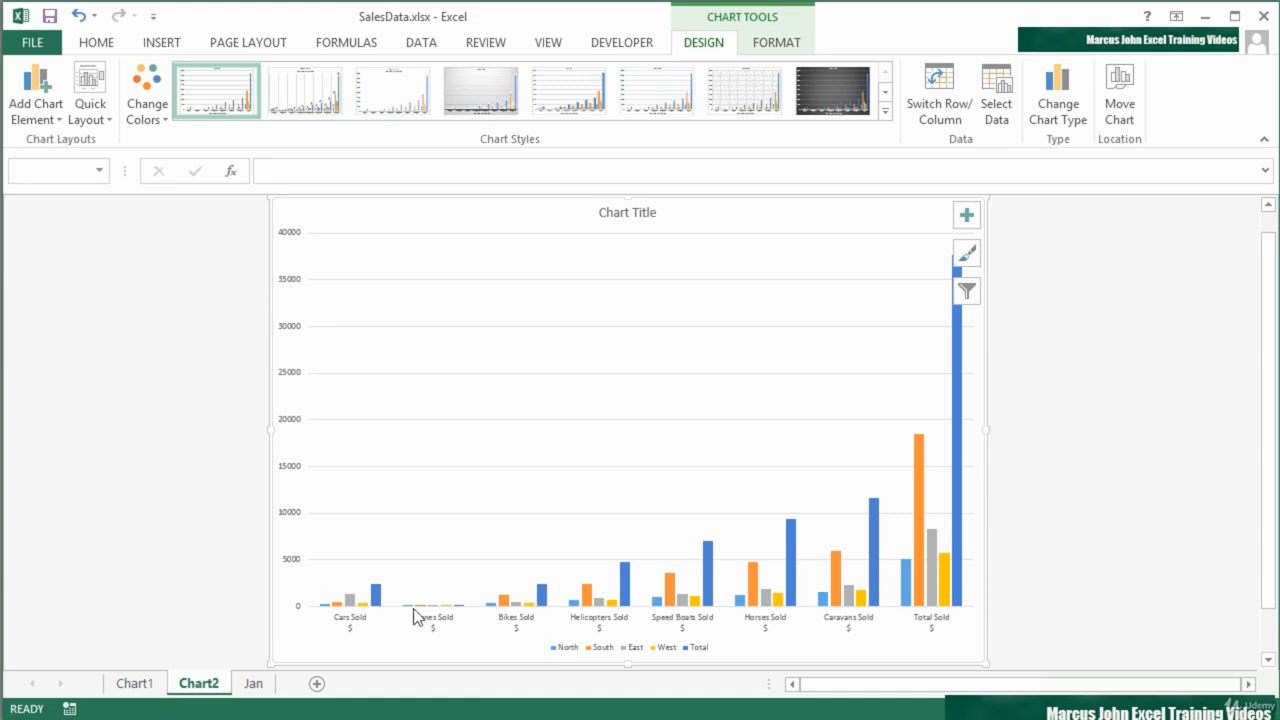
{"action": "left_click", "coordinate": [253, 684]}
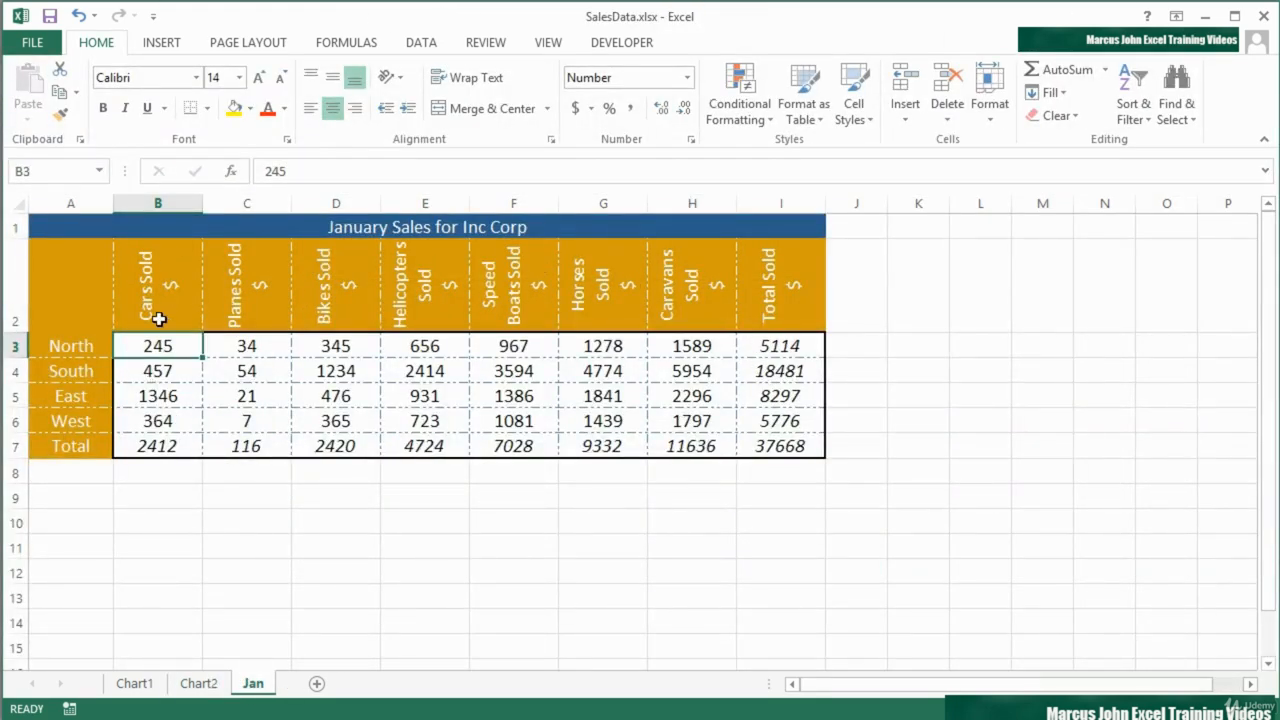
{"action": "left_click", "coordinate": [216, 688]}
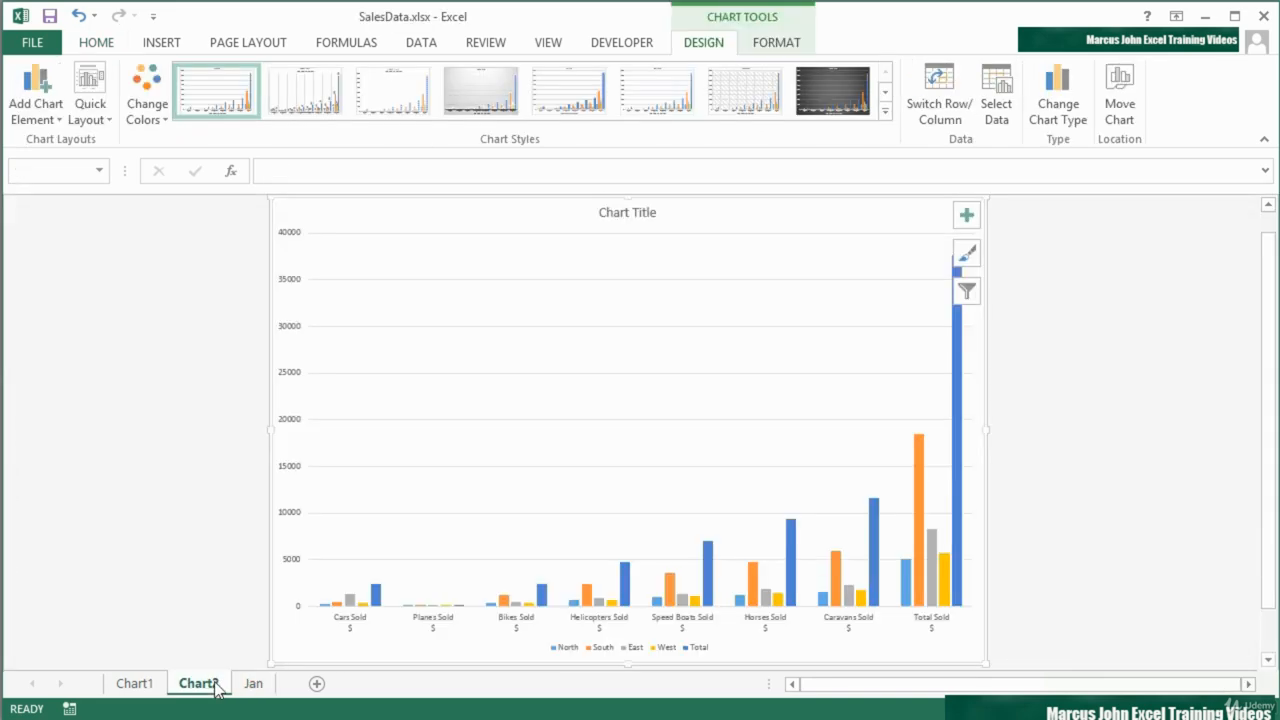
{"action": "left_click", "coordinate": [253, 683]}
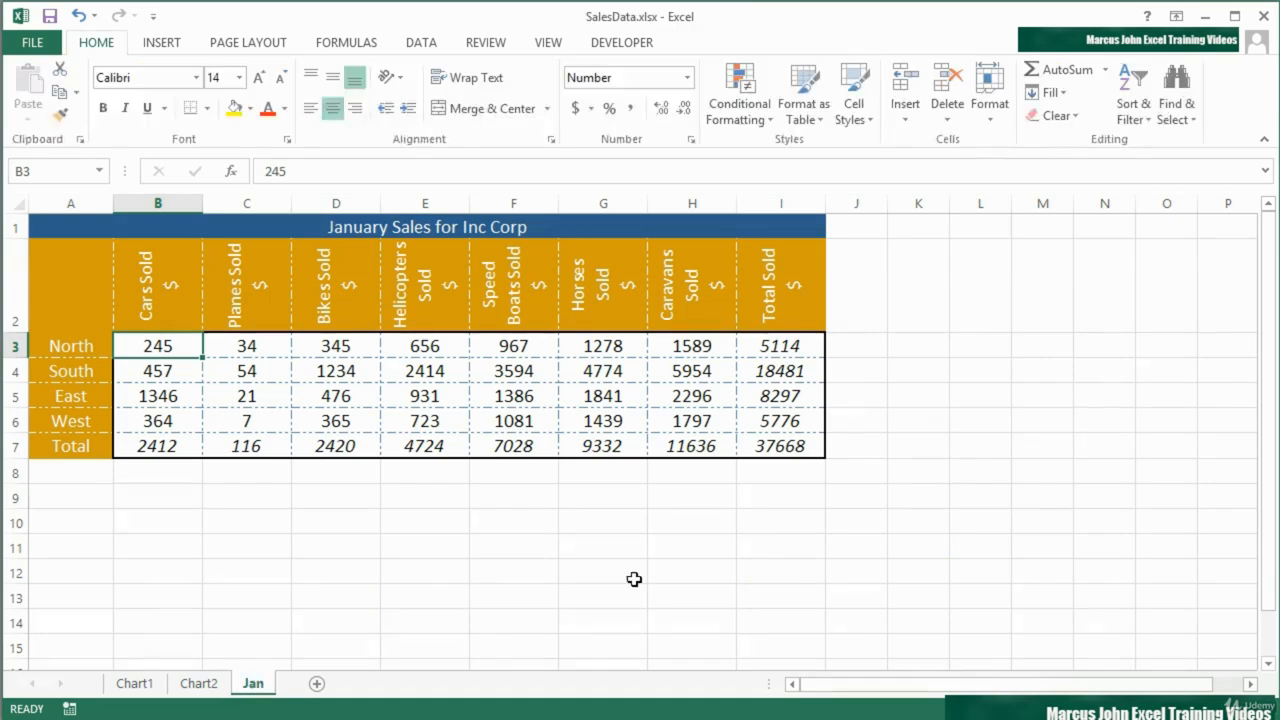
- Try creating a default chart sheet from the empty cell M11 outside the table and return to the Jan sheet
{"action": "left_click", "coordinate": [1052, 547]}
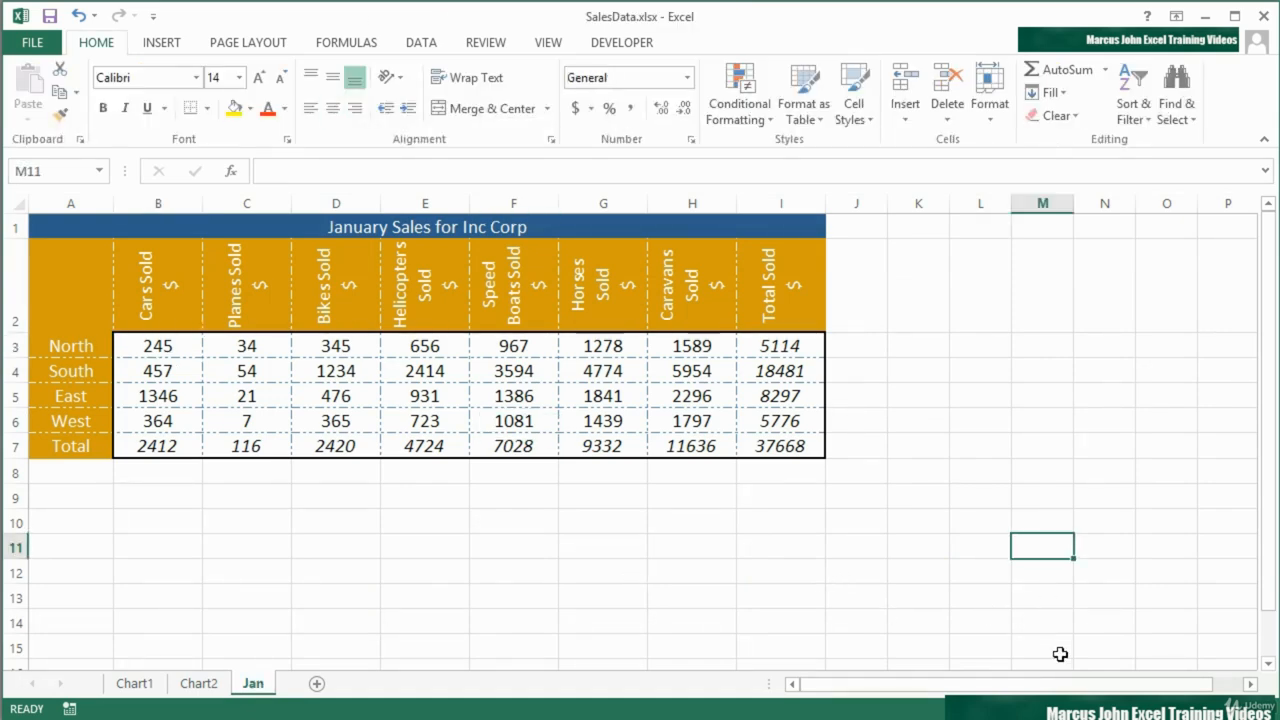
{"action": "key", "text": "F11"}
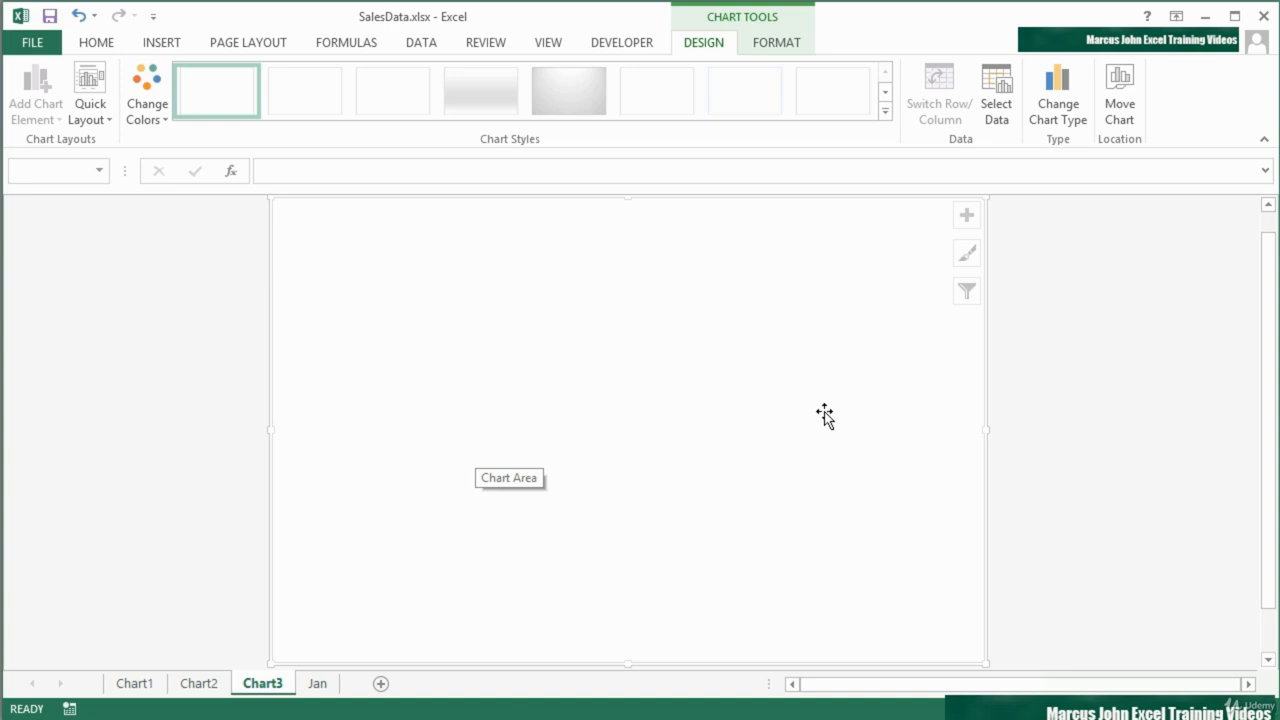
{"action": "left_click", "coordinate": [317, 684]}
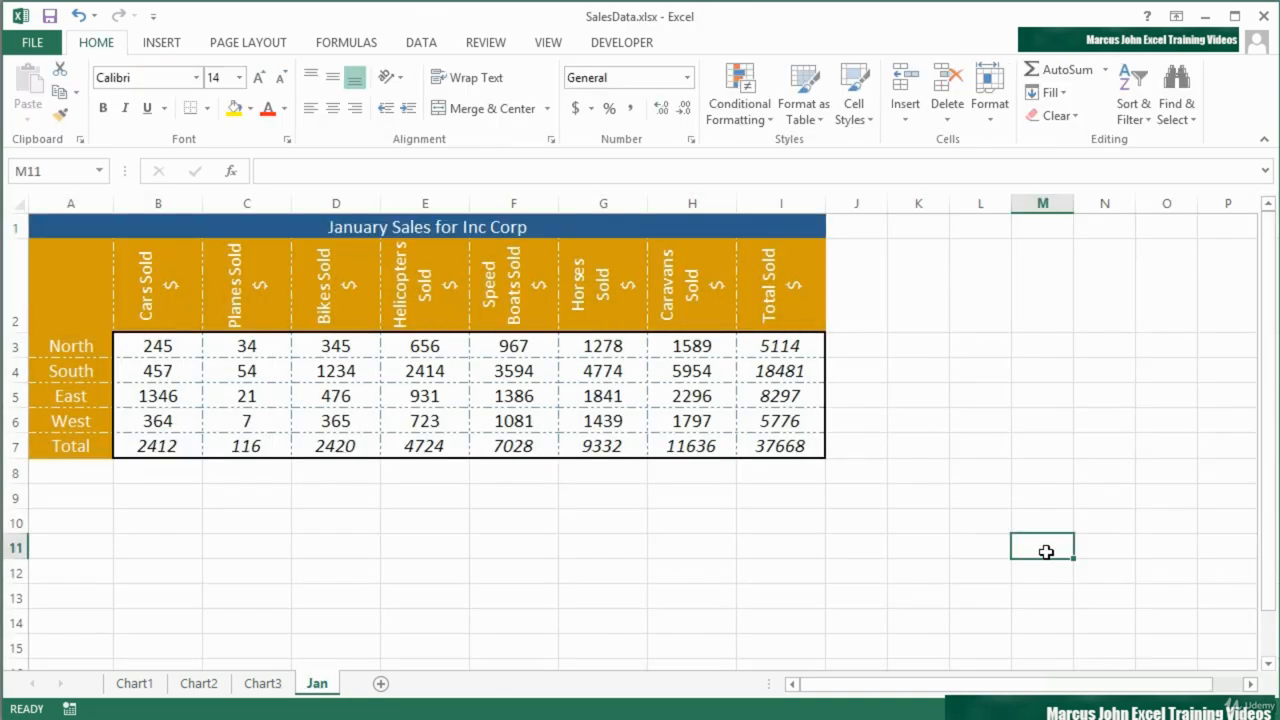
- Delete the Chart3 and Chart2 sheets, check the remaining Chart1 sheet and return to the Jan sheet
{"action": "left_click", "coordinate": [262, 684]}
{"action": "right_click", "coordinate": [262, 684]}
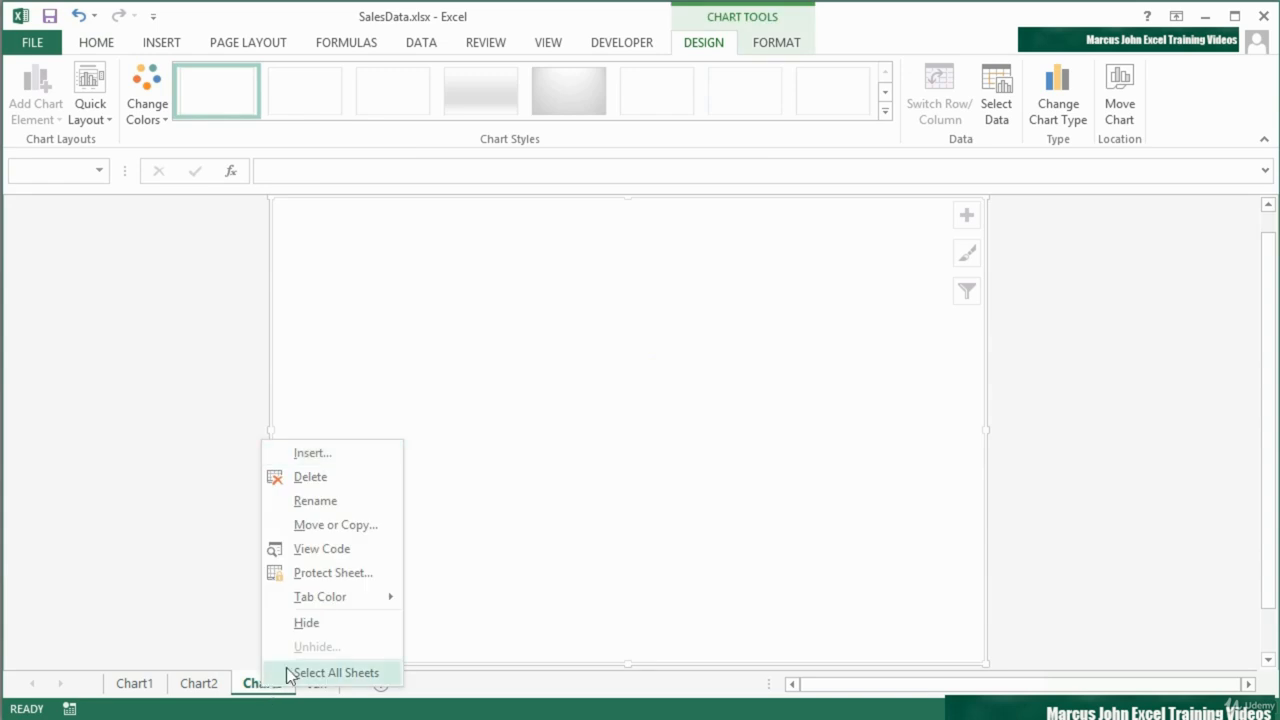
{"action": "left_click", "coordinate": [311, 477]}
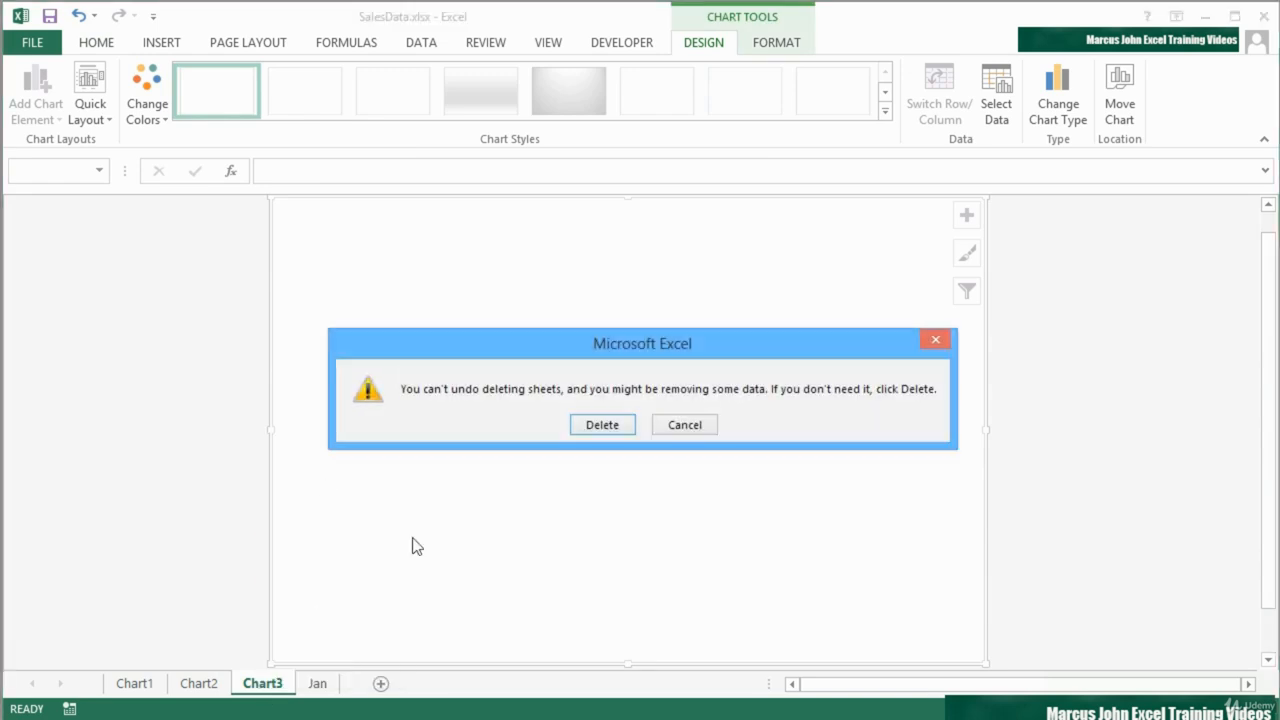
{"action": "left_click", "coordinate": [602, 428]}
{"action": "right_click", "coordinate": [212, 690]}
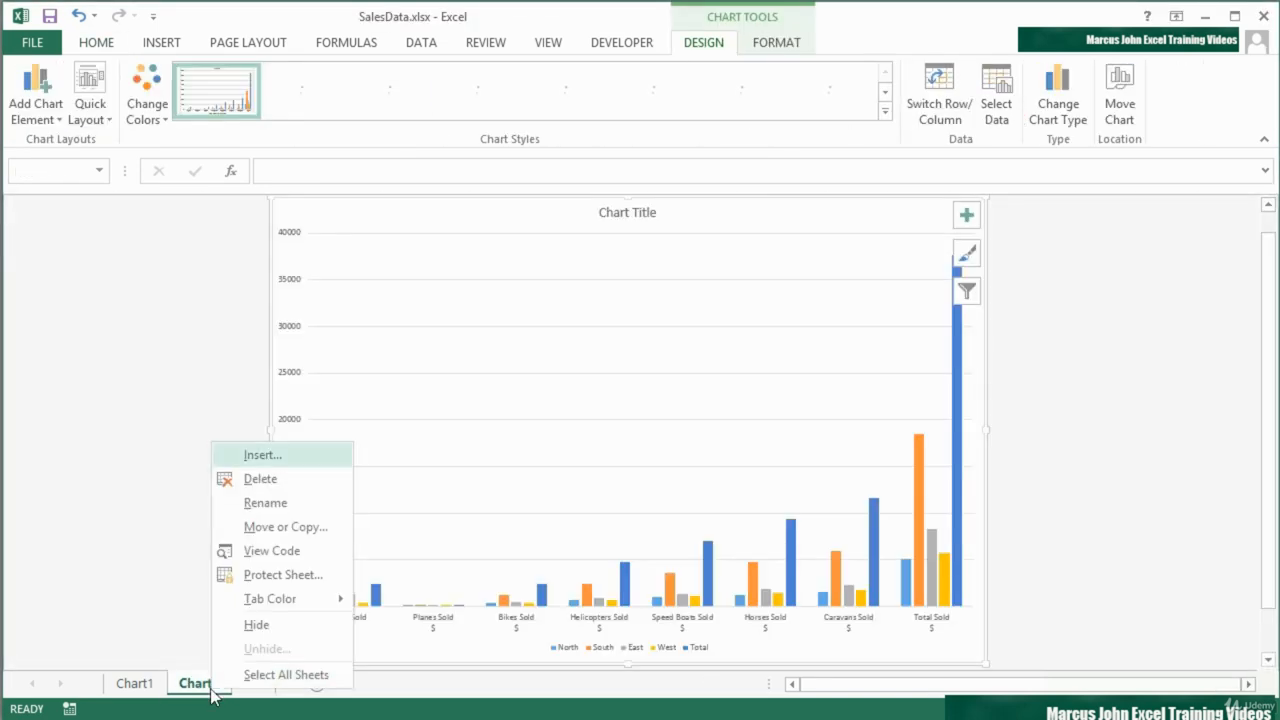
{"action": "left_click", "coordinate": [290, 477]}
{"action": "left_click", "coordinate": [586, 434]}
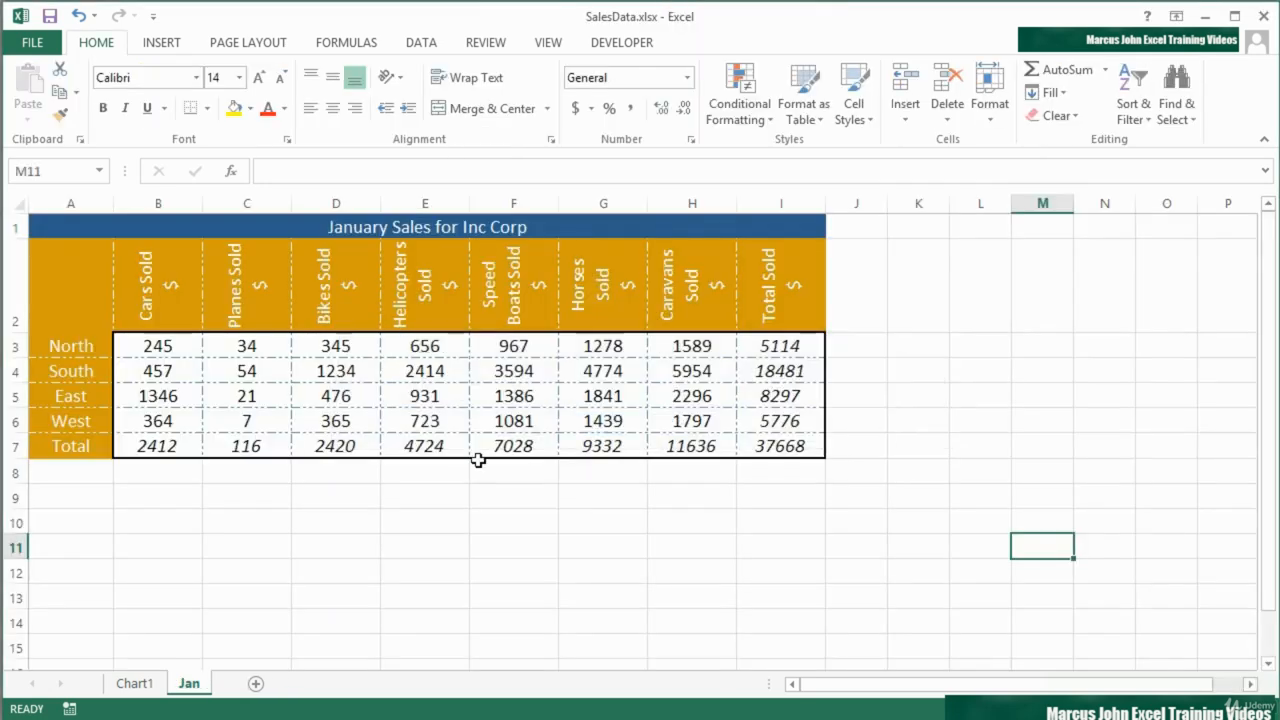
{"action": "left_click", "coordinate": [140, 686]}
{"action": "left_click", "coordinate": [188, 686]}
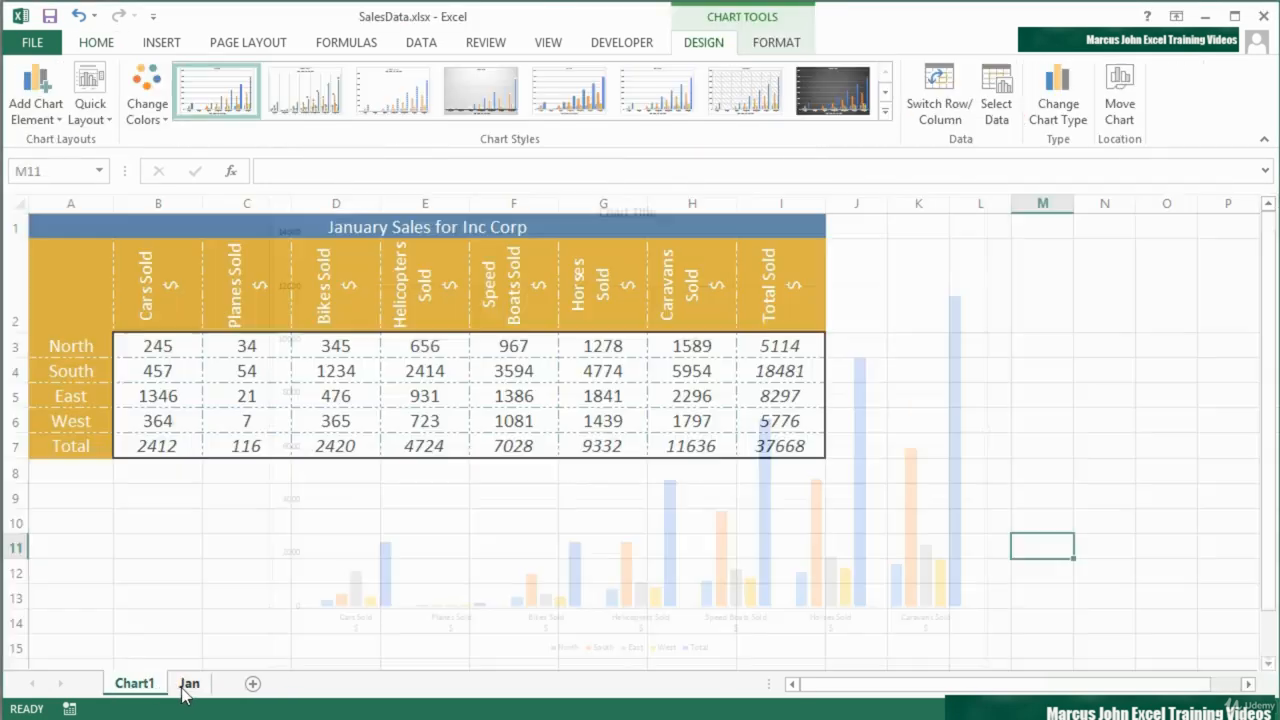